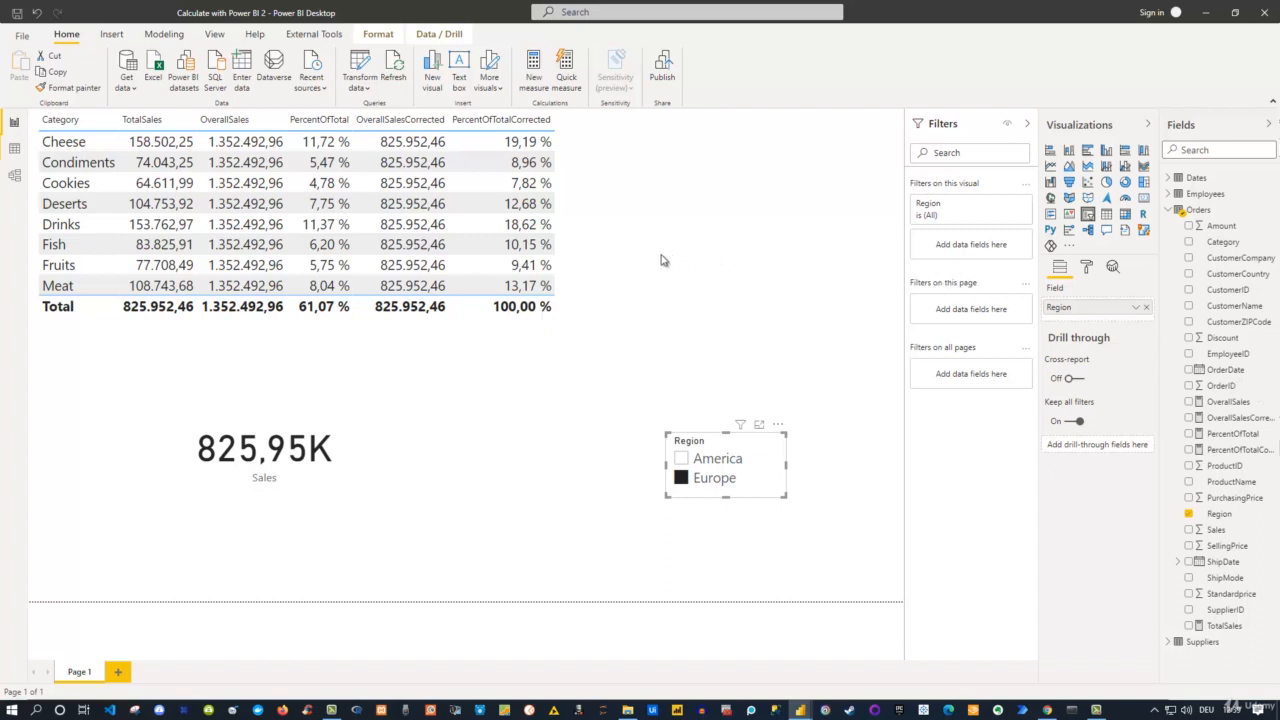
Rename the report page Page 1 as "ALL vs ALLSELECTED".
double_click(85, 671)
type("AlL vs ALL")
type("SE")
type("LECTED")
key("Return")
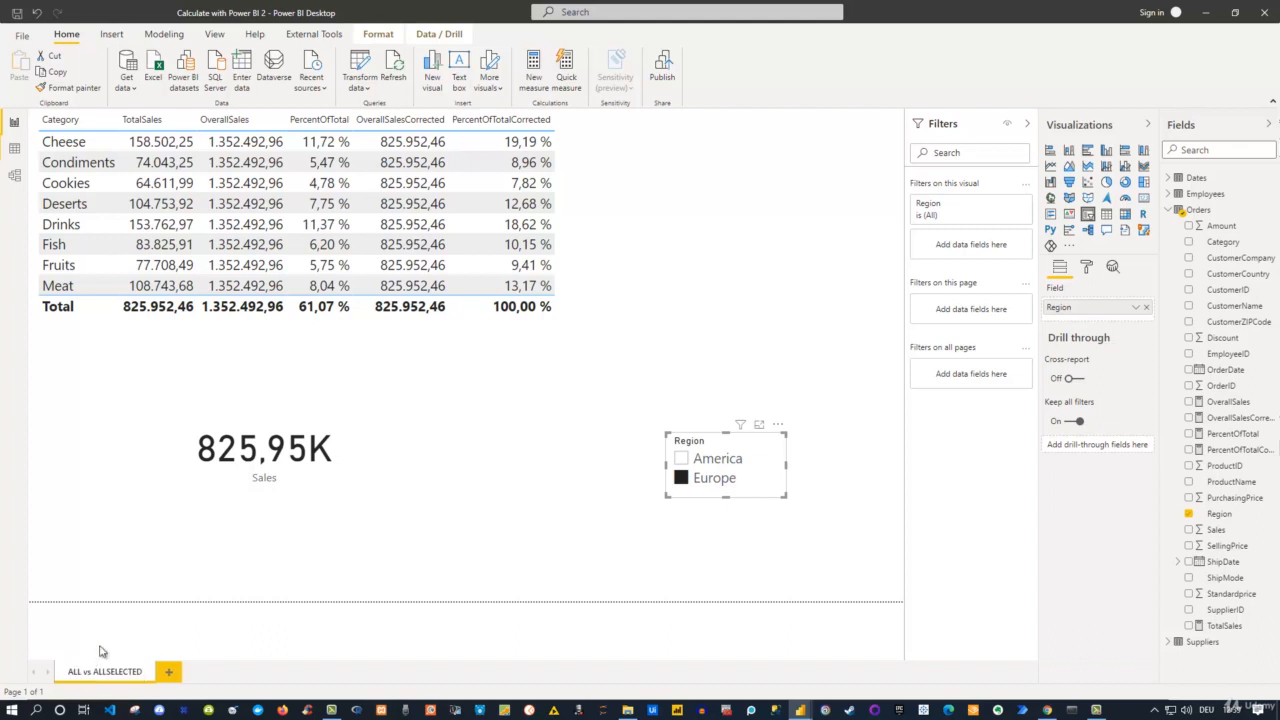
Add a new report page and paste a copy of the category sales table from the ALL vs ALLSELECTED page onto it.
left_click(172, 672)
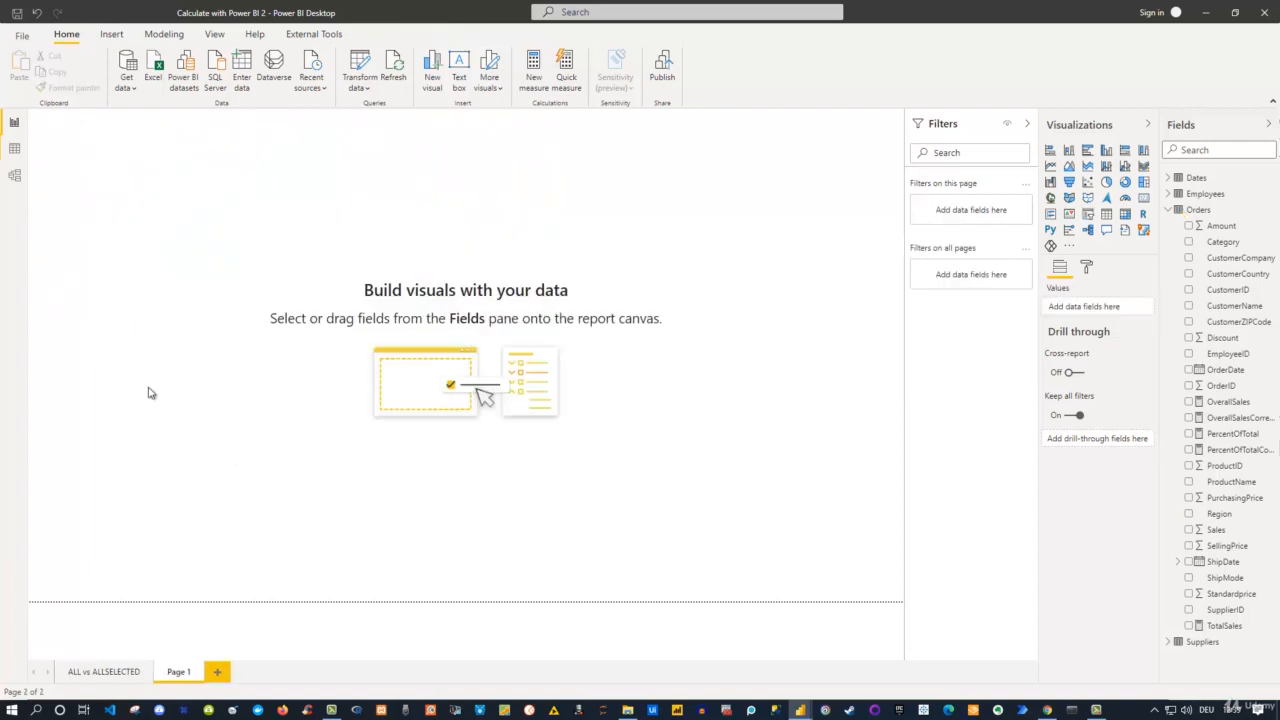
left_click(120, 672)
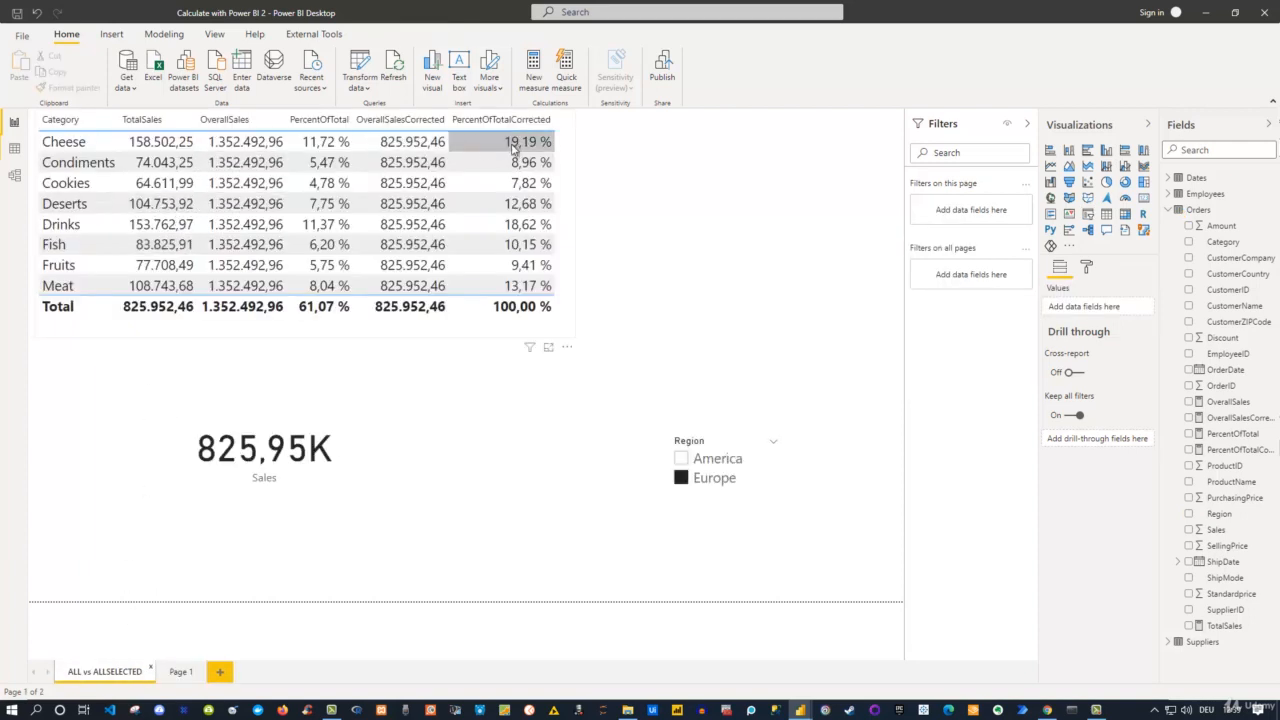
left_click(561, 155)
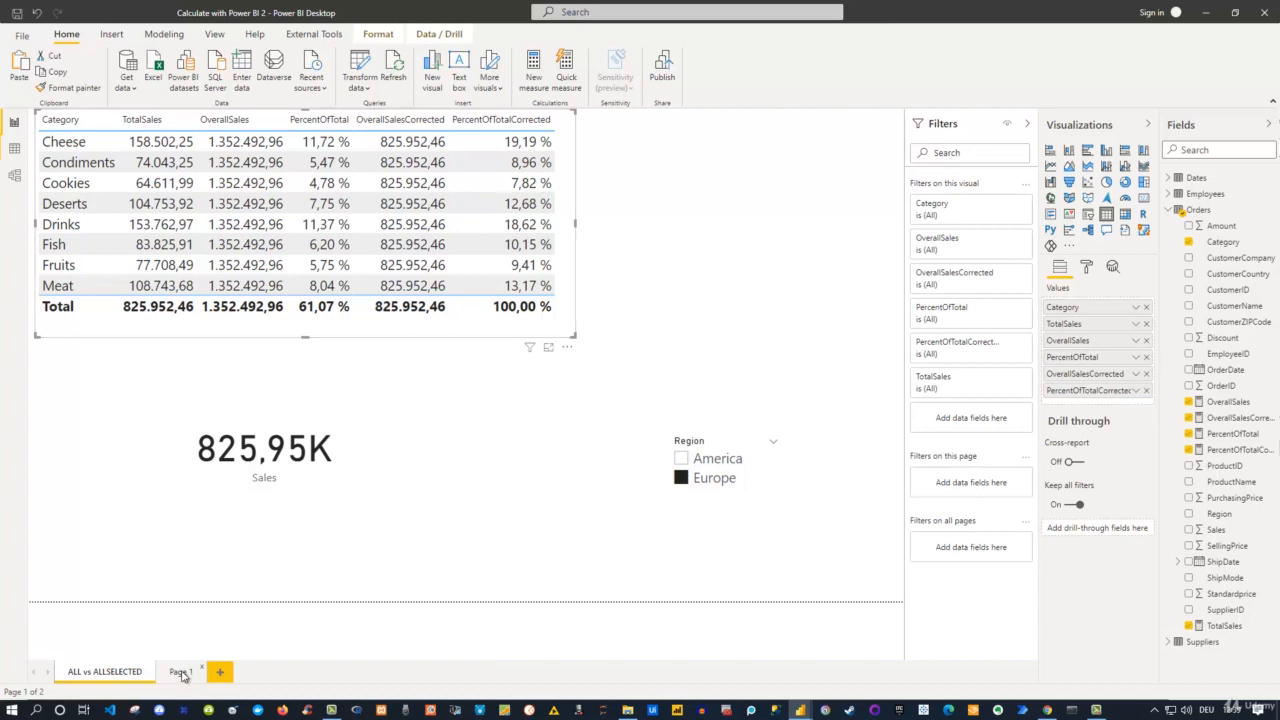
left_click(180, 672)
key("ctrl+v")
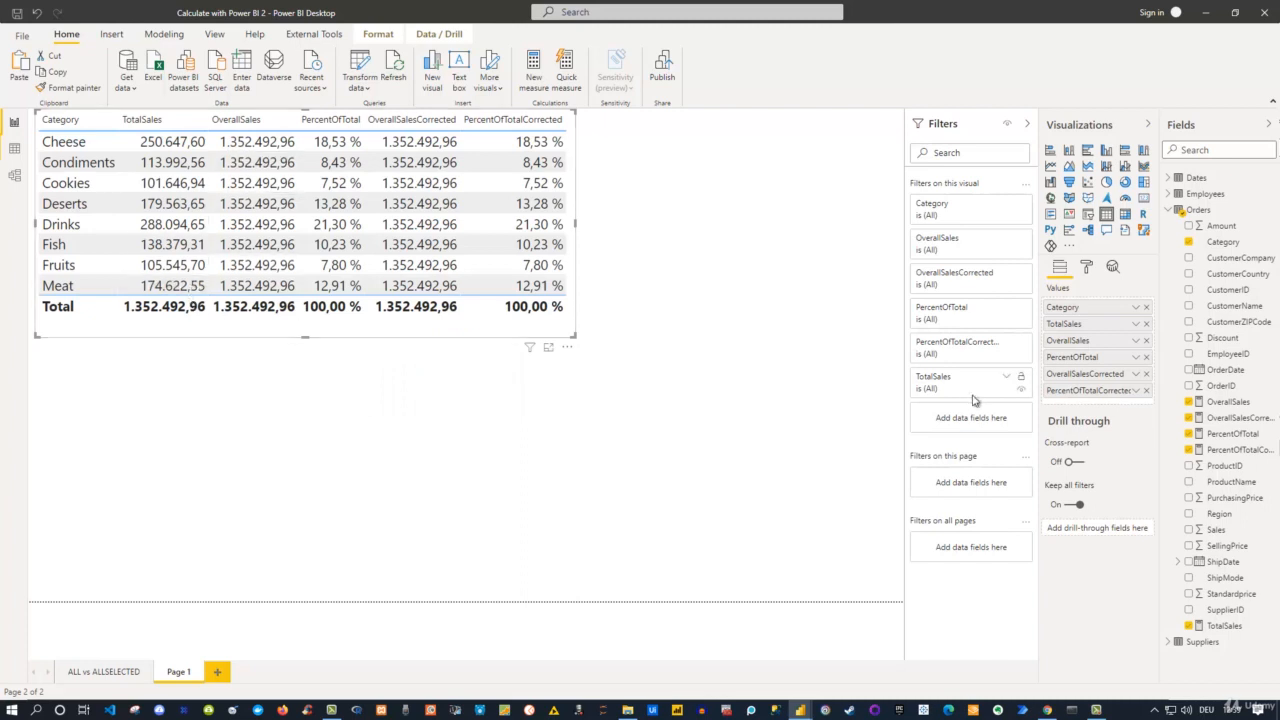
Remove all fields except Category and TotalSales from the copied table and enlarge its frame slightly.
left_click(1147, 391)
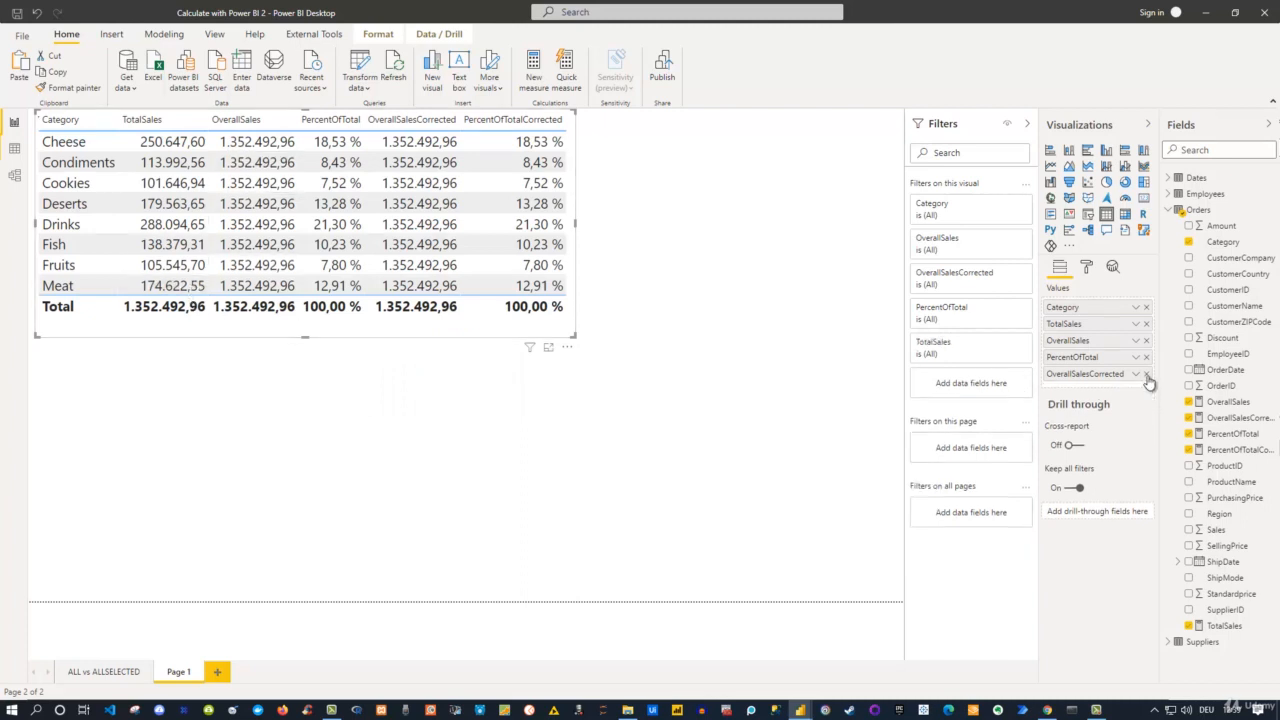
left_click(1146, 358)
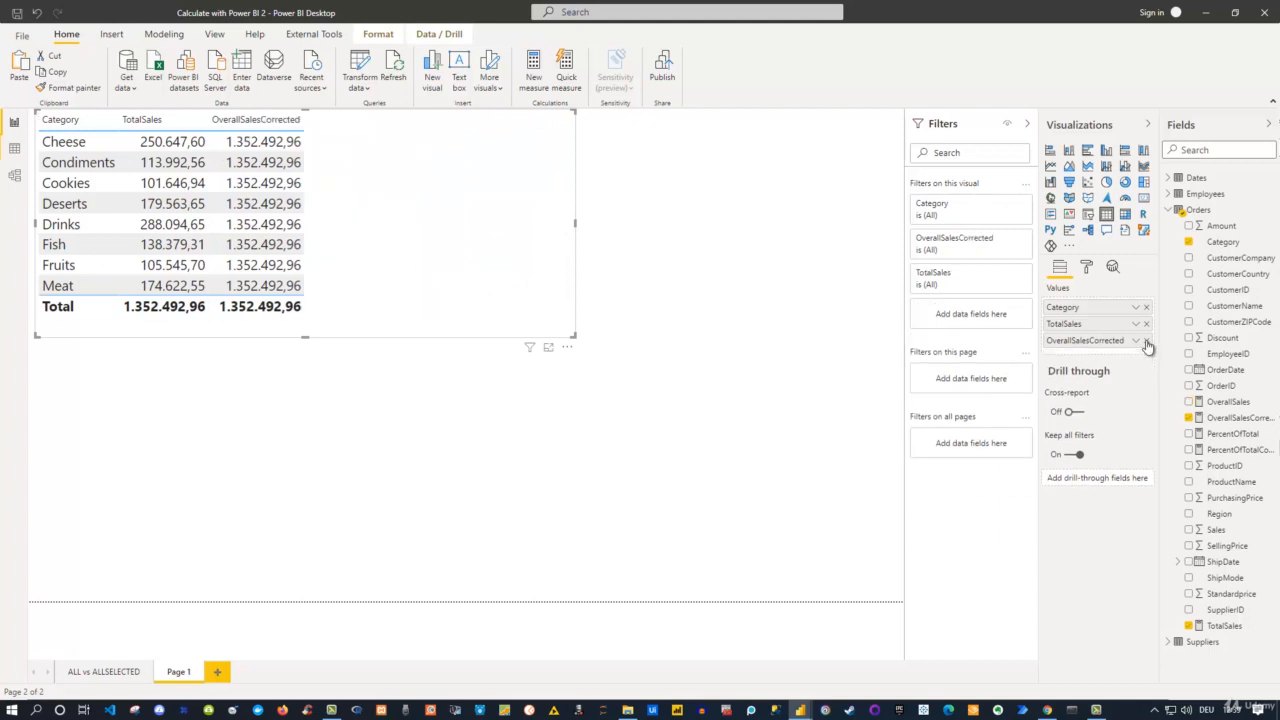
left_click(1147, 341)
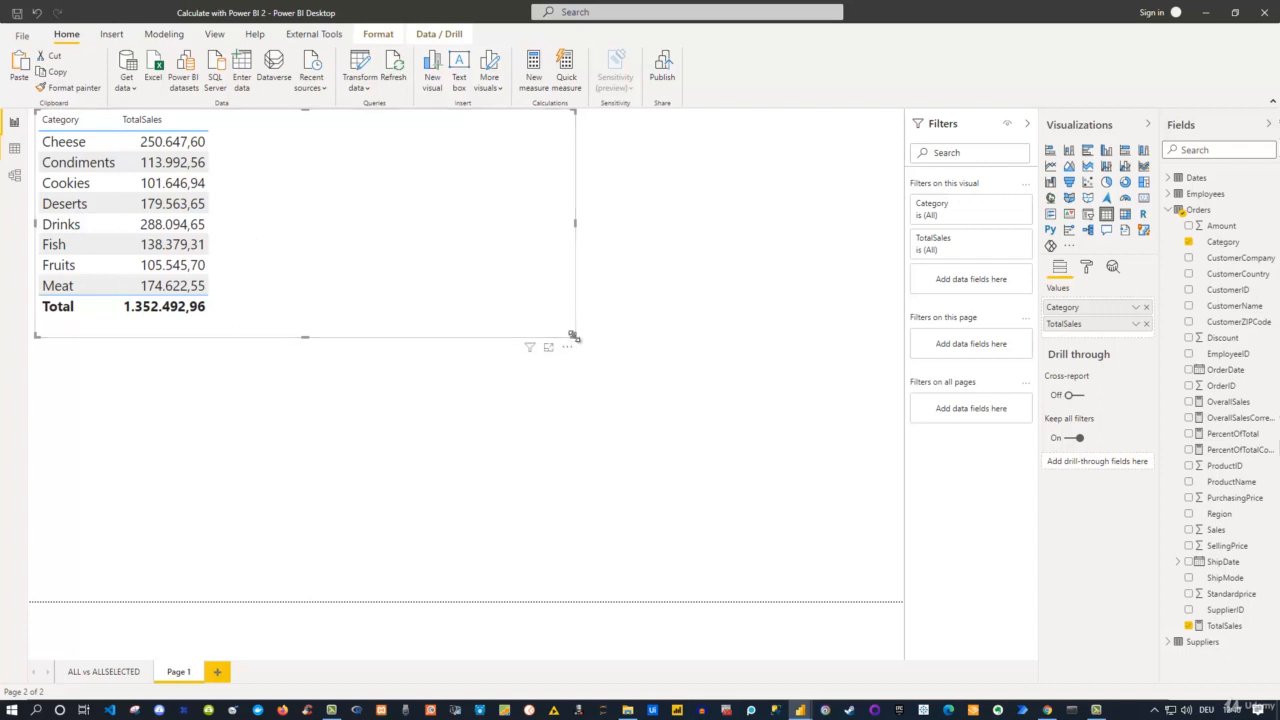
left_click_drag(574, 337, 610, 344)
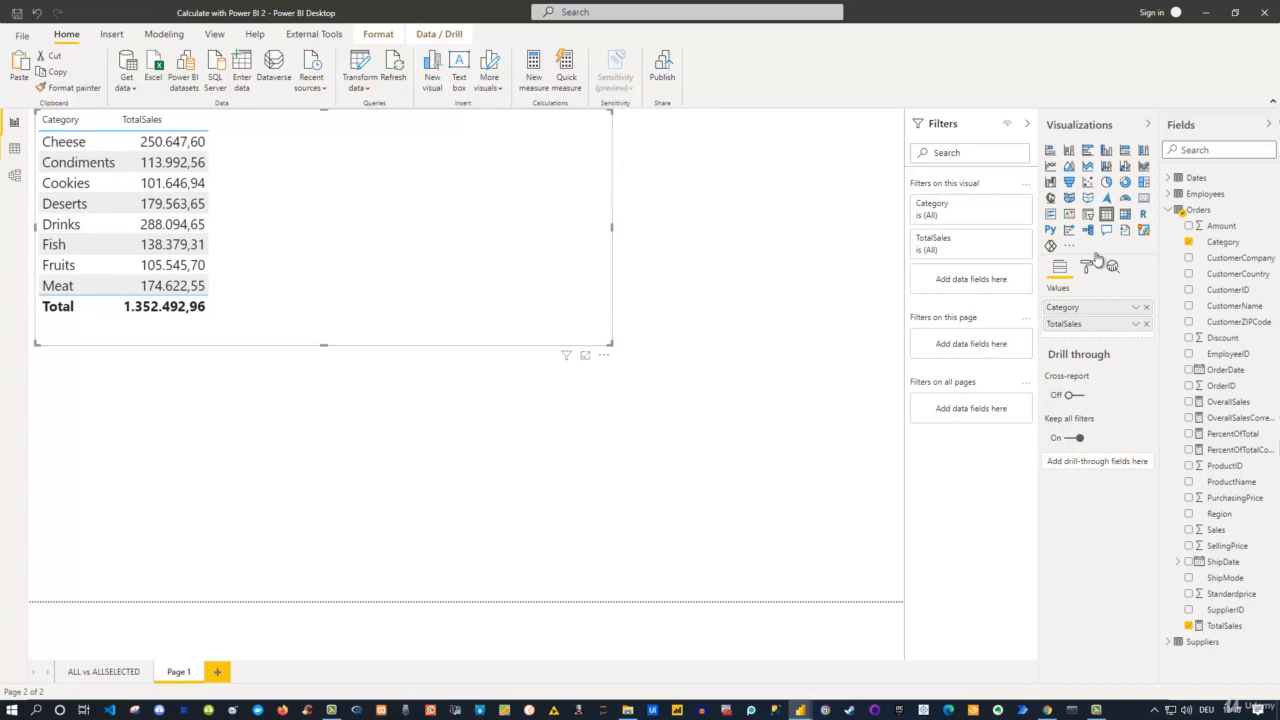
Create a new measure in the Orders table and name it SalesForCheese in an expanded formula editor.
right_click(1206, 212)
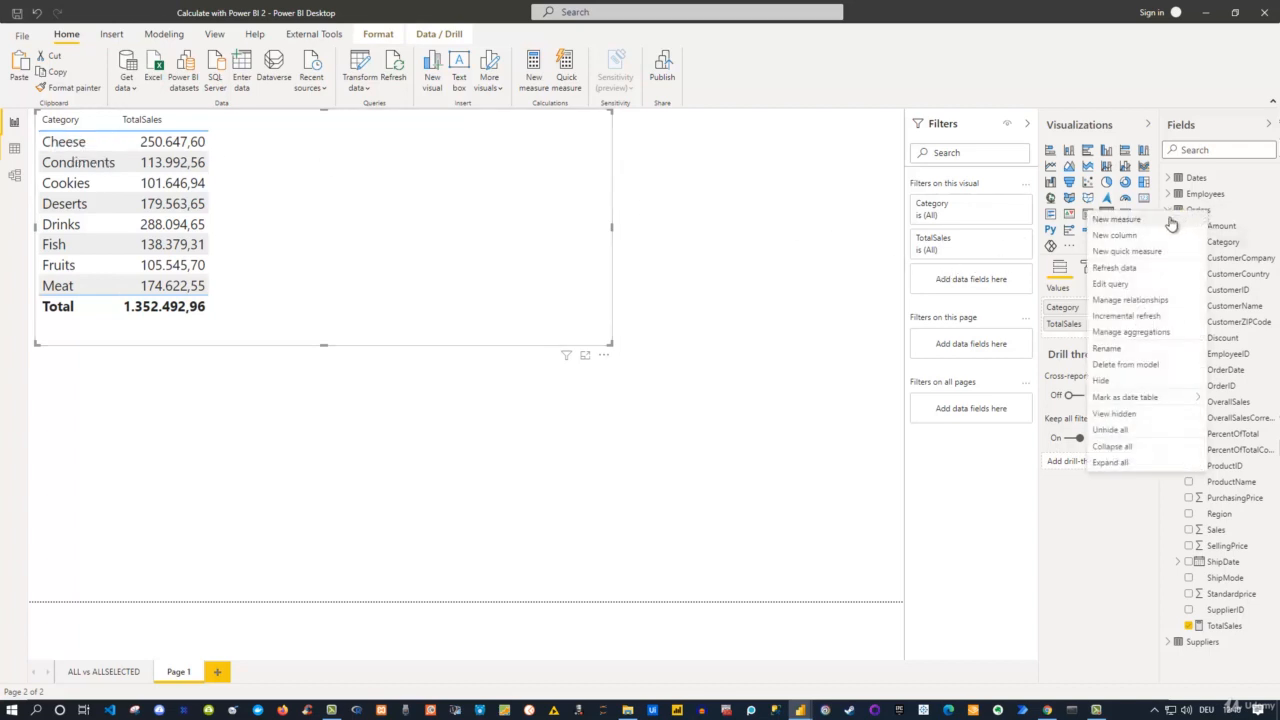
left_click(1171, 222)
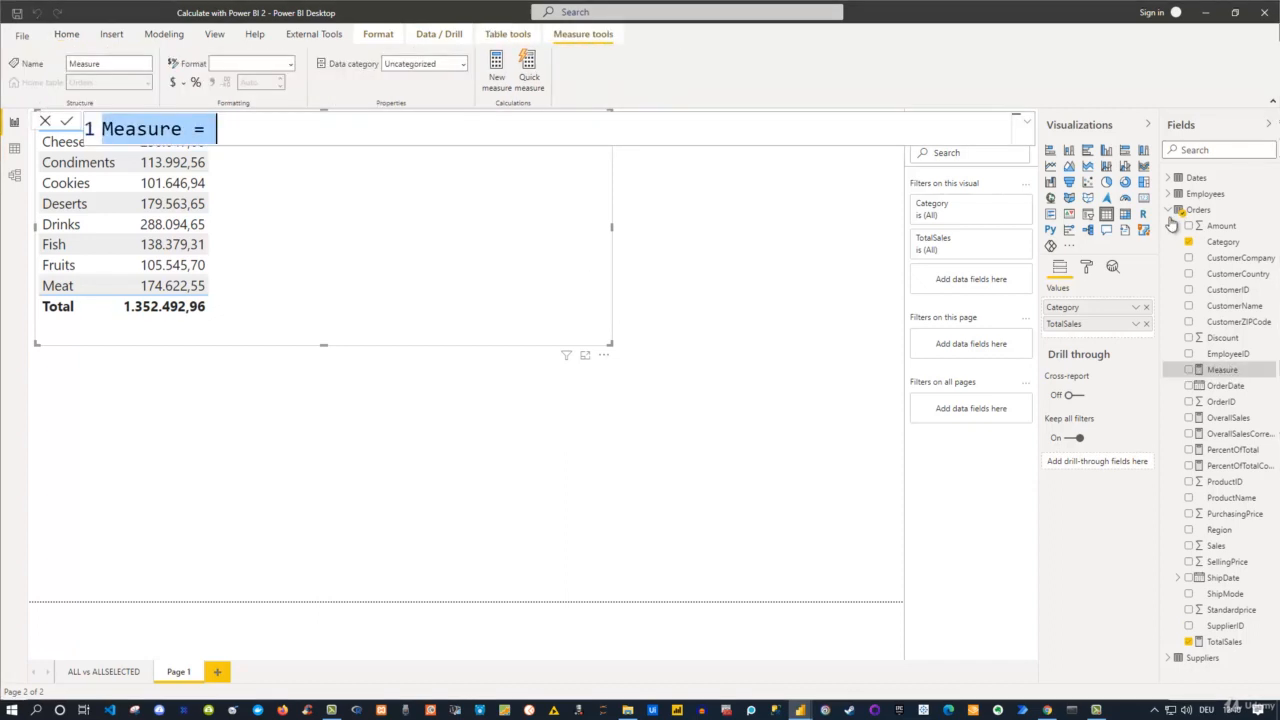
left_click(1024, 128)
type("Sal")
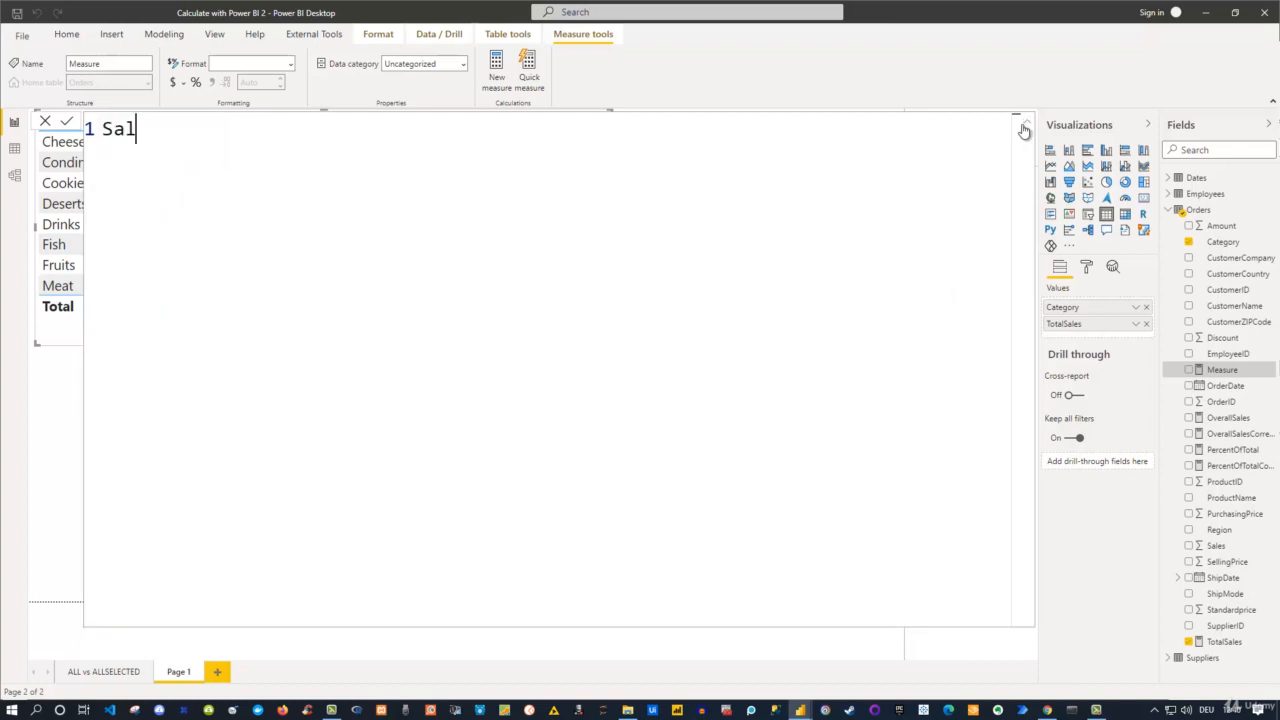
type("esForCheese = ")
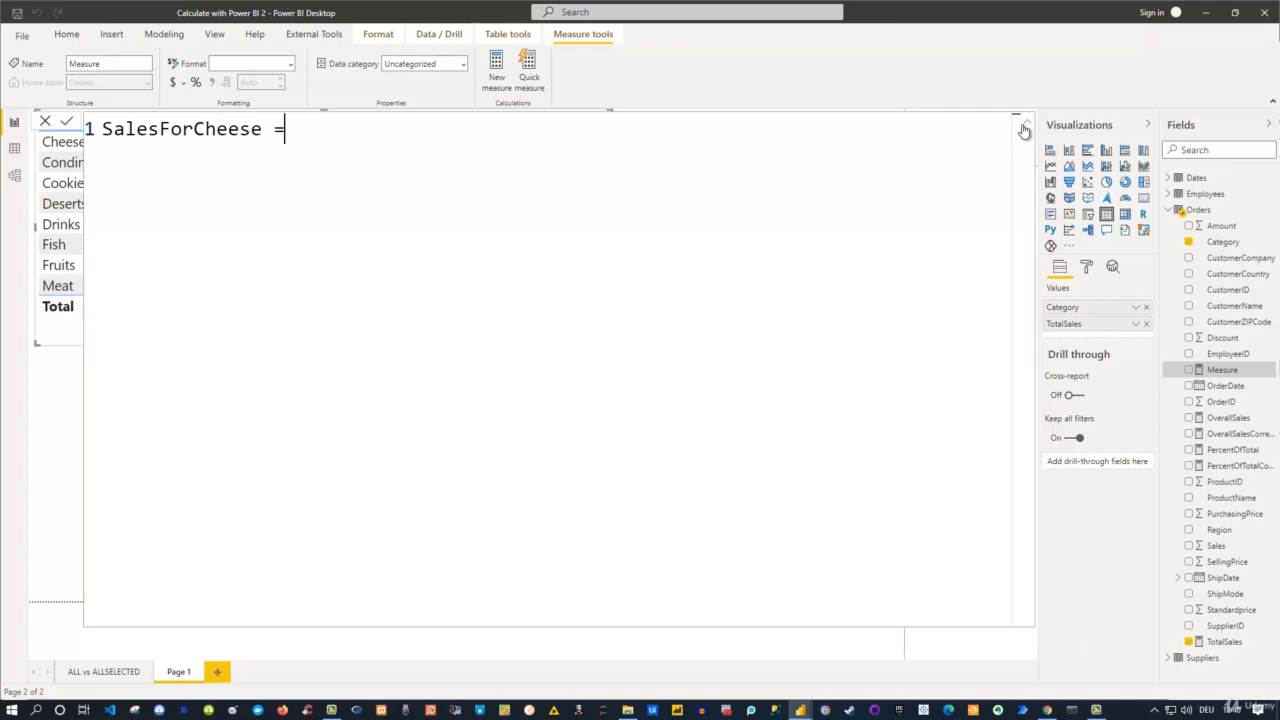
type("Calc")
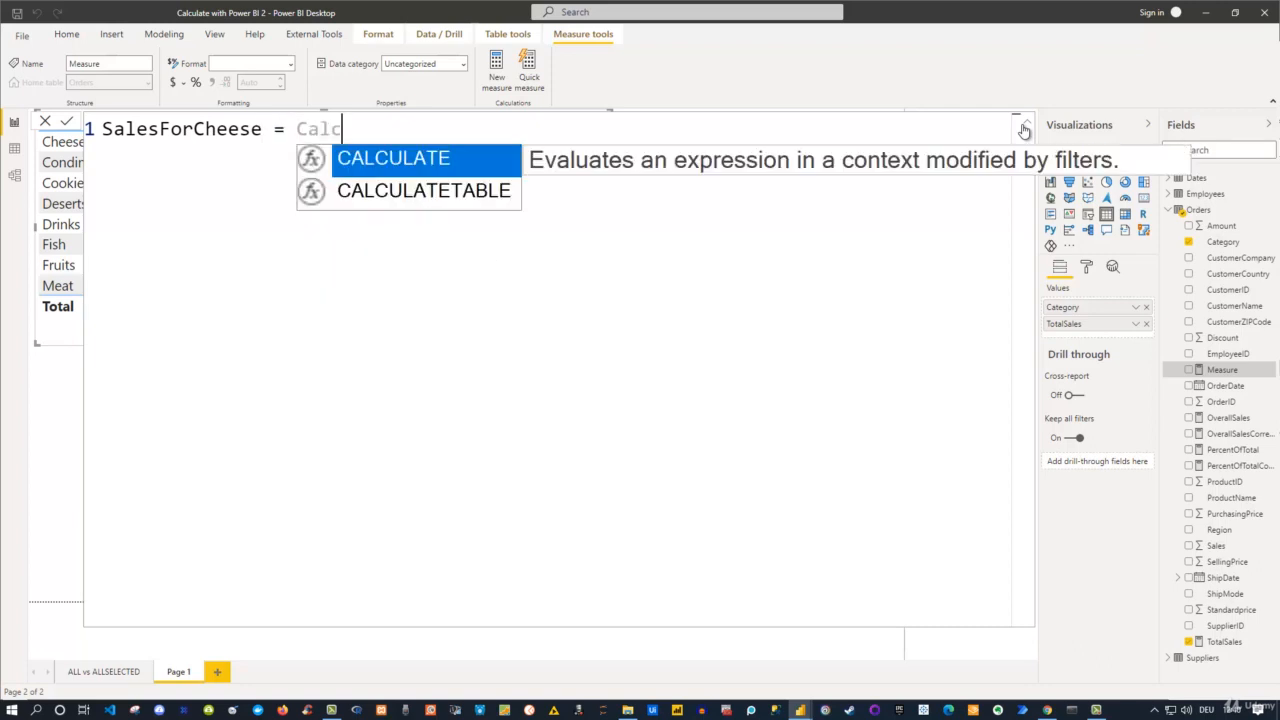
Begin the measure's formula with CALCULATE, using [TotalSales] as the expression to evaluate.
key("Tab")
type("(")
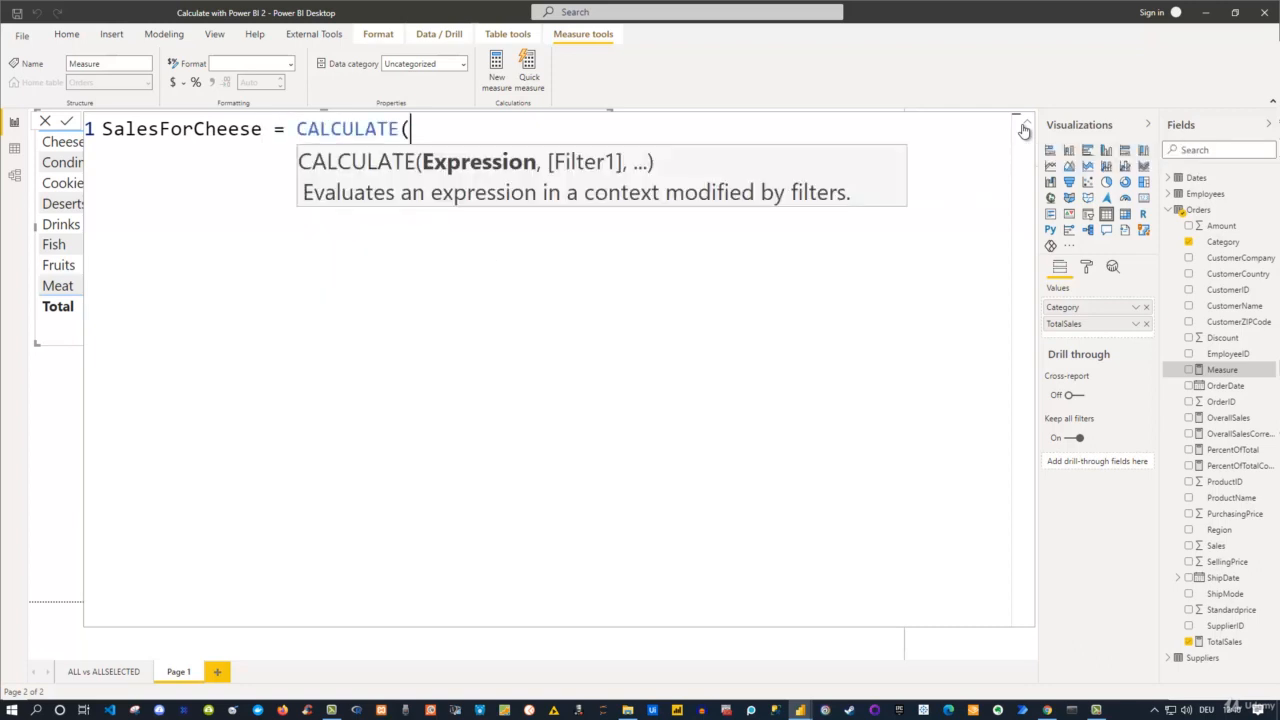
type("Tota")
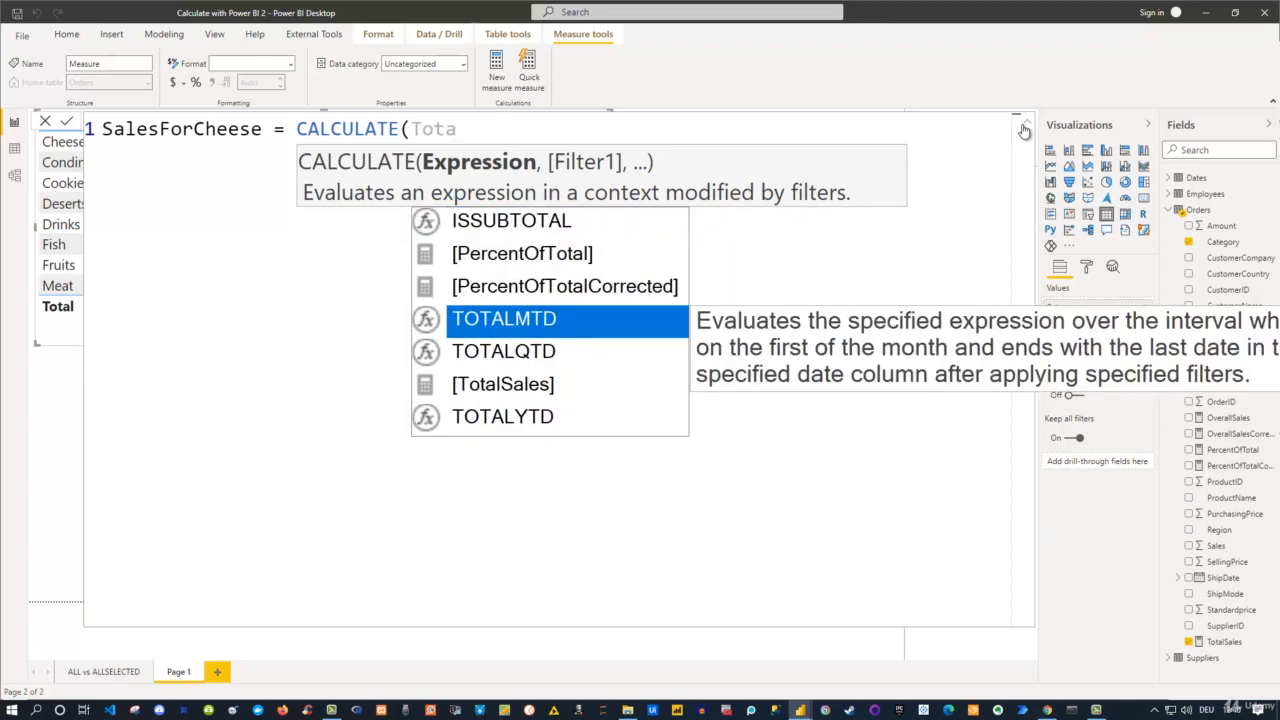
key("Down")
key("Down")
key("Tab")
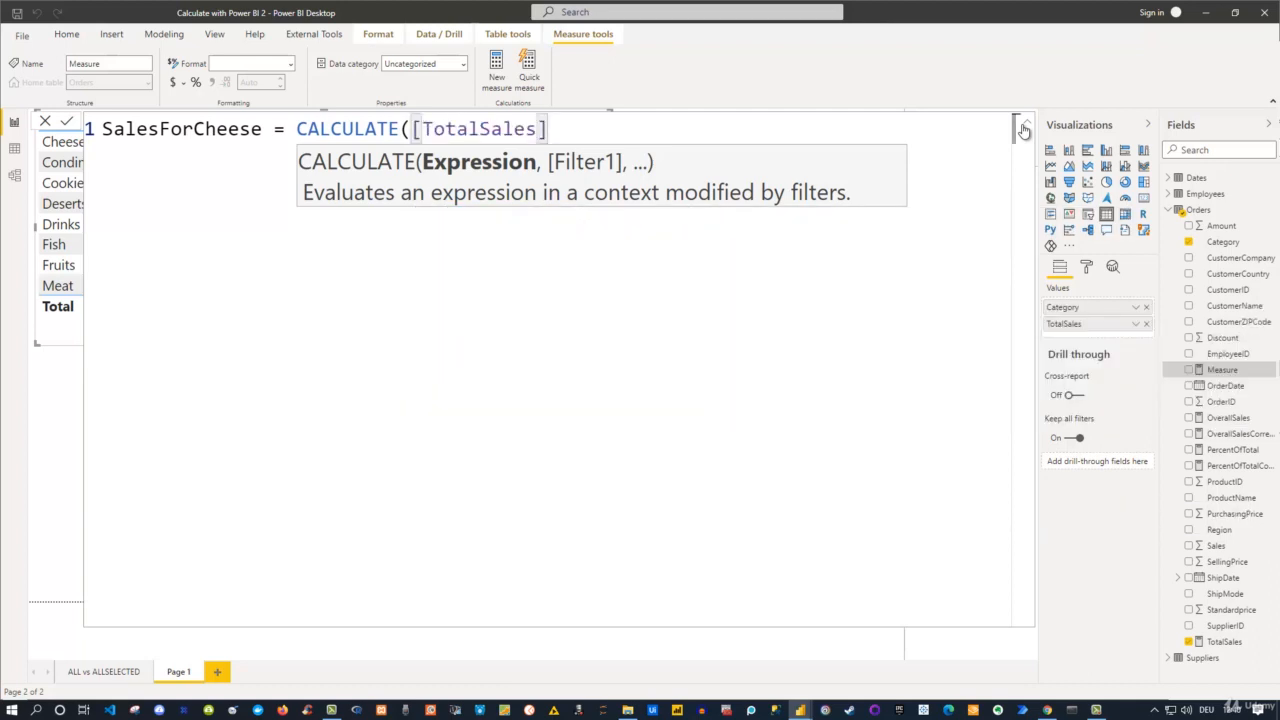
type(",")
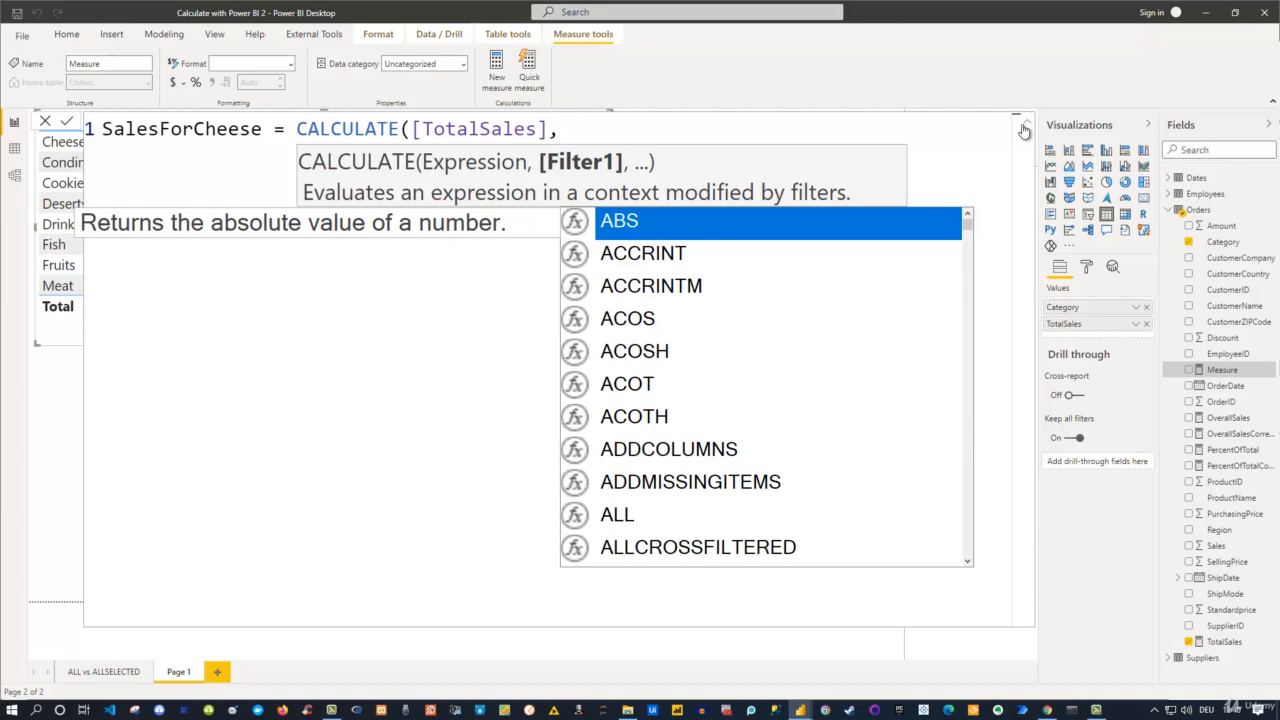
type("Fil")
Add a FILTER function as CALCULATE's filter argument, with ALL(Orders) as the table to filter.
key("BackSpace")
type("il")
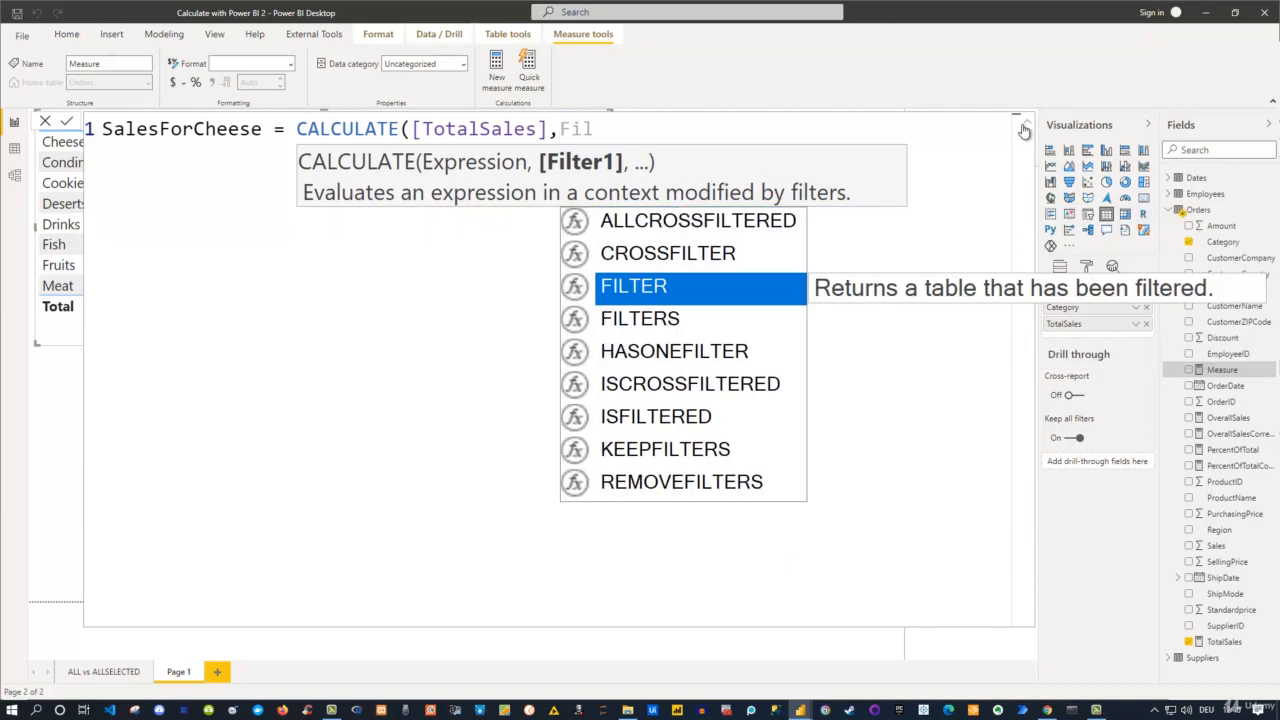
key("Tab")
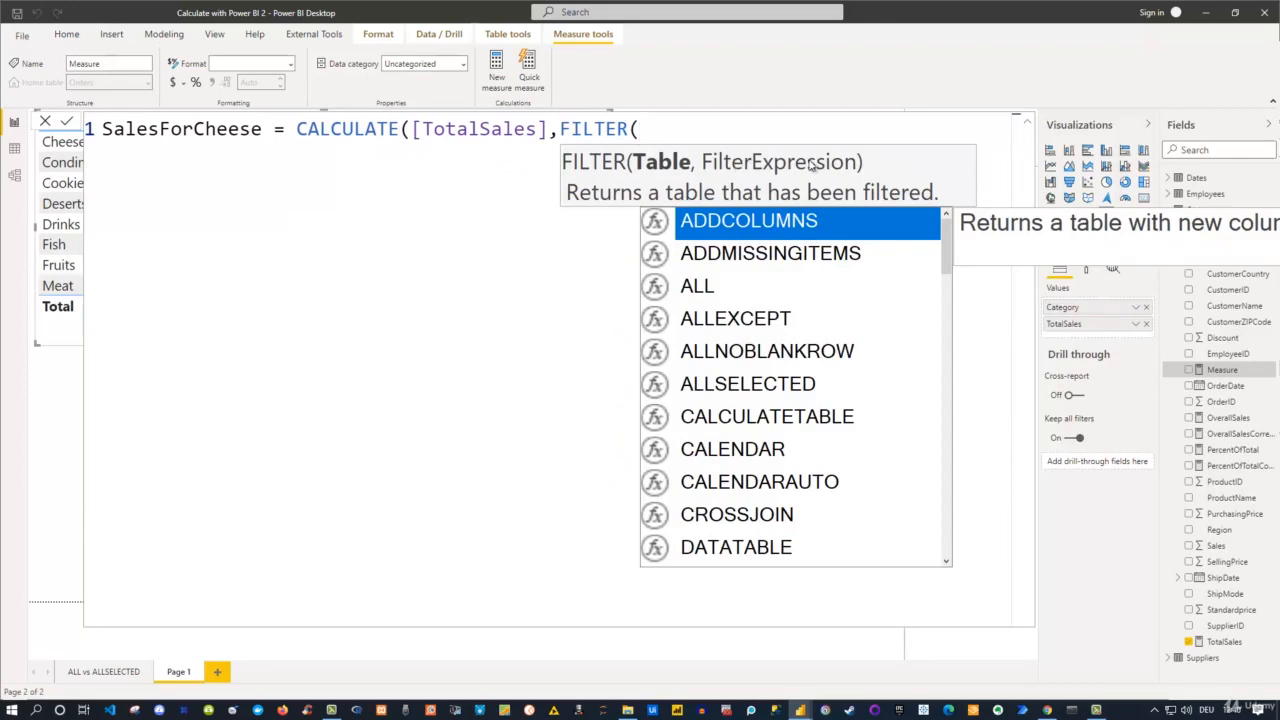
type("All")
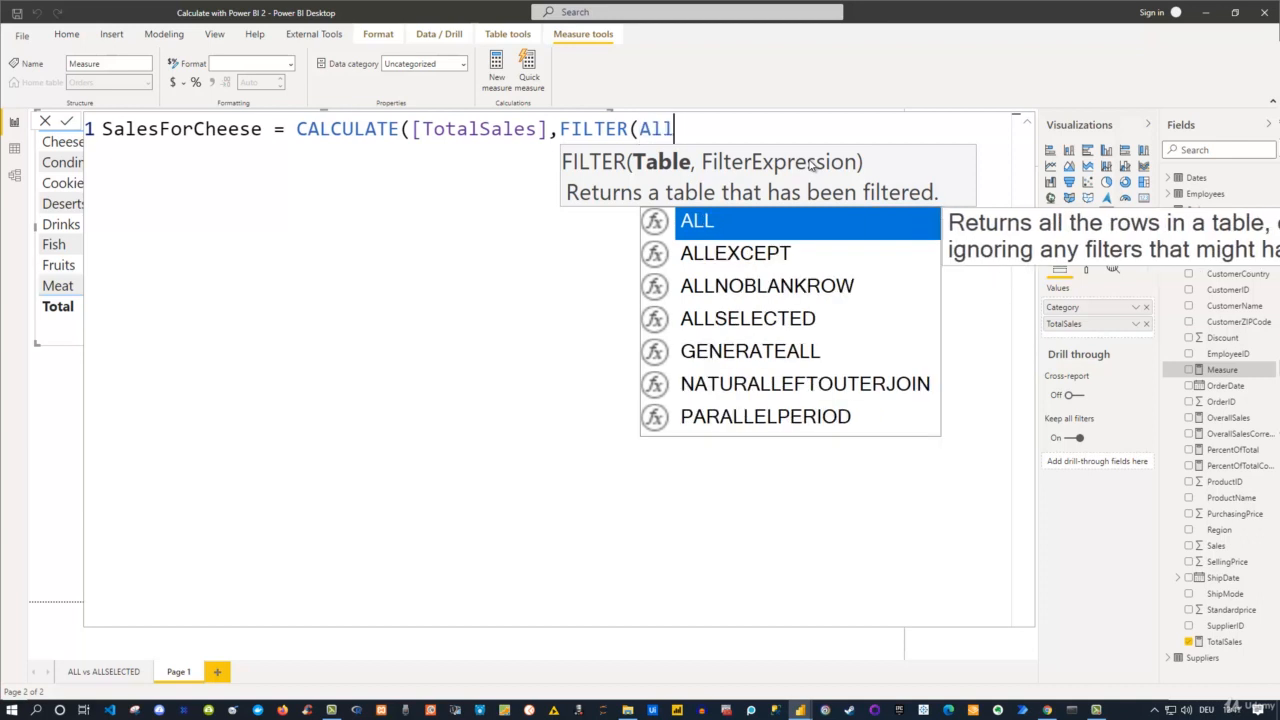
key("Tab")
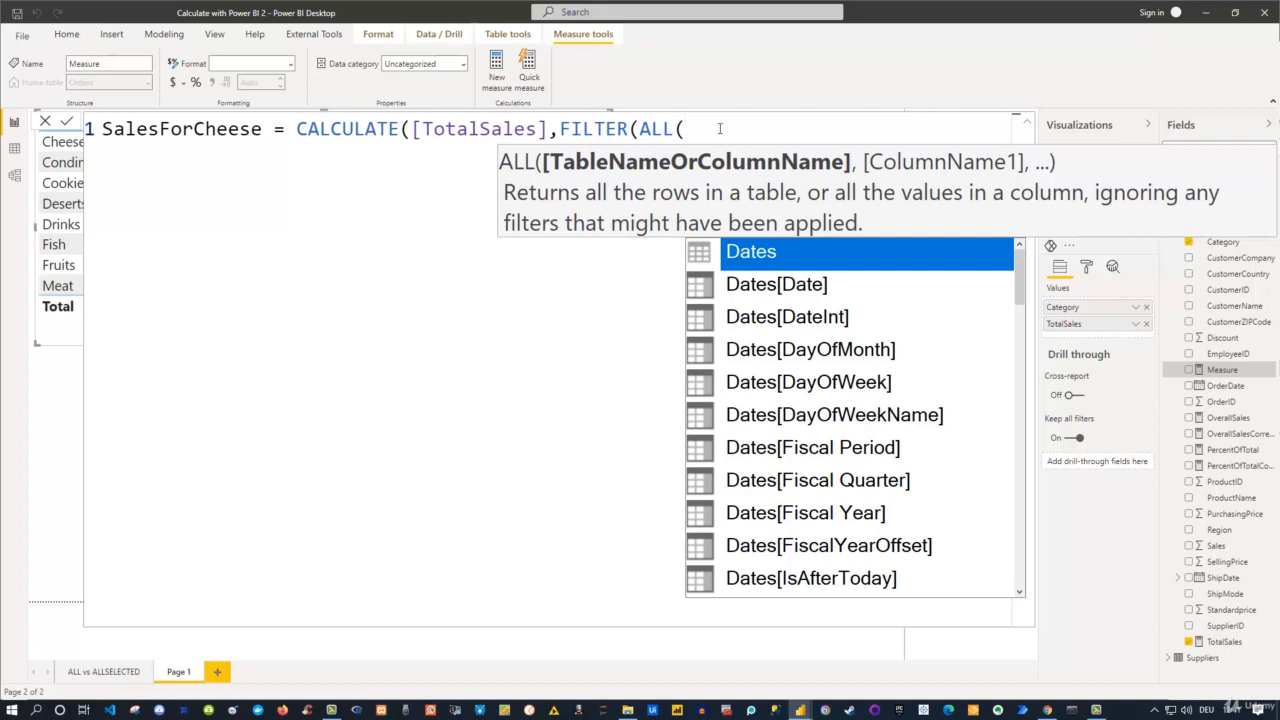
type("O")
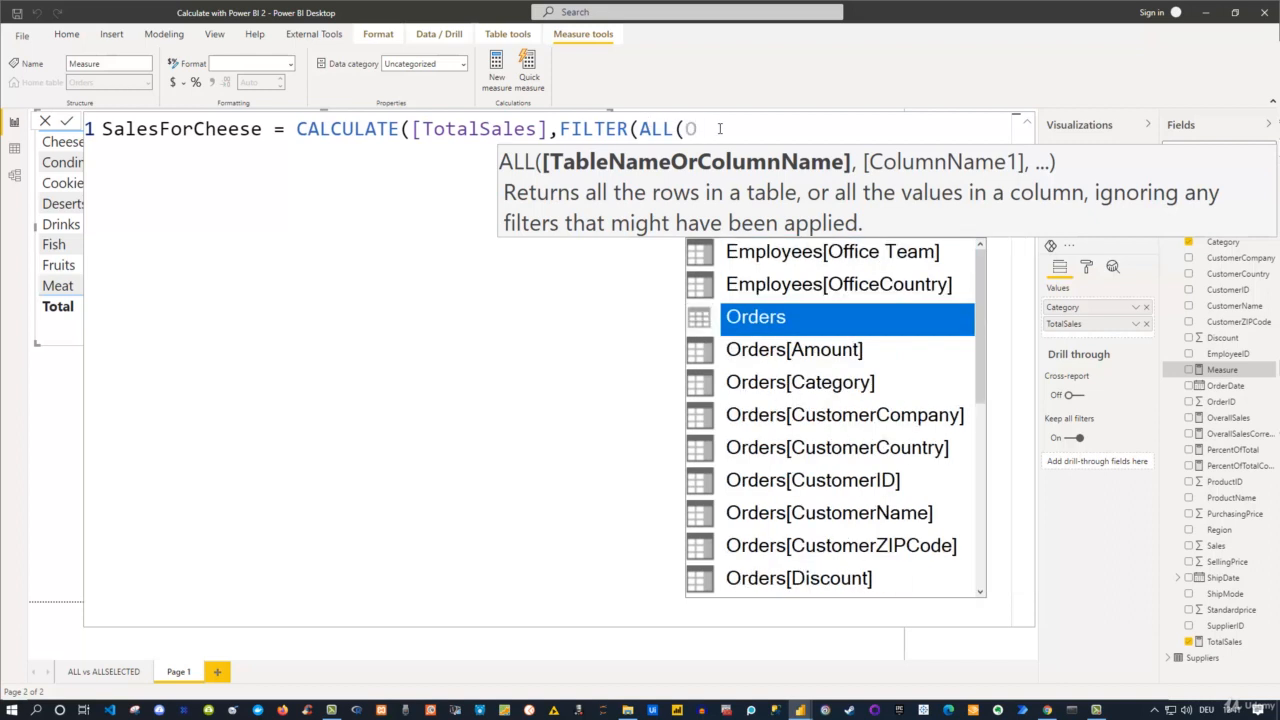
type("rders)")
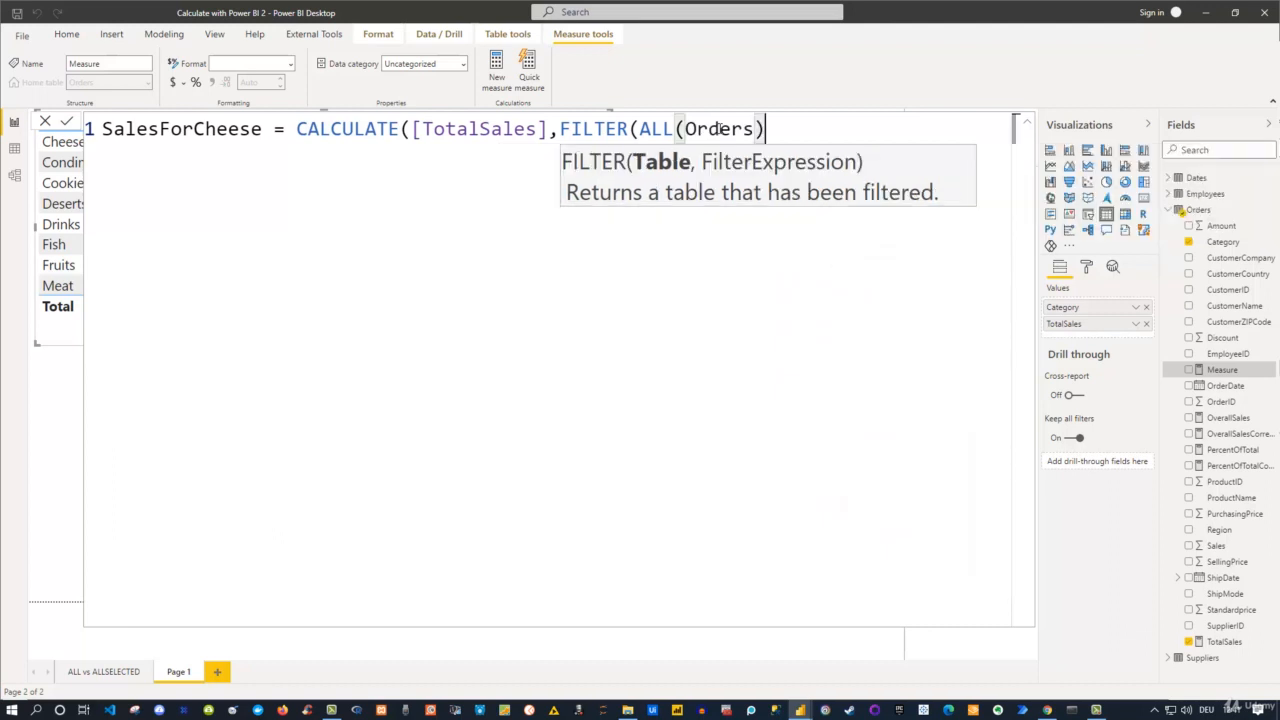
type(",")
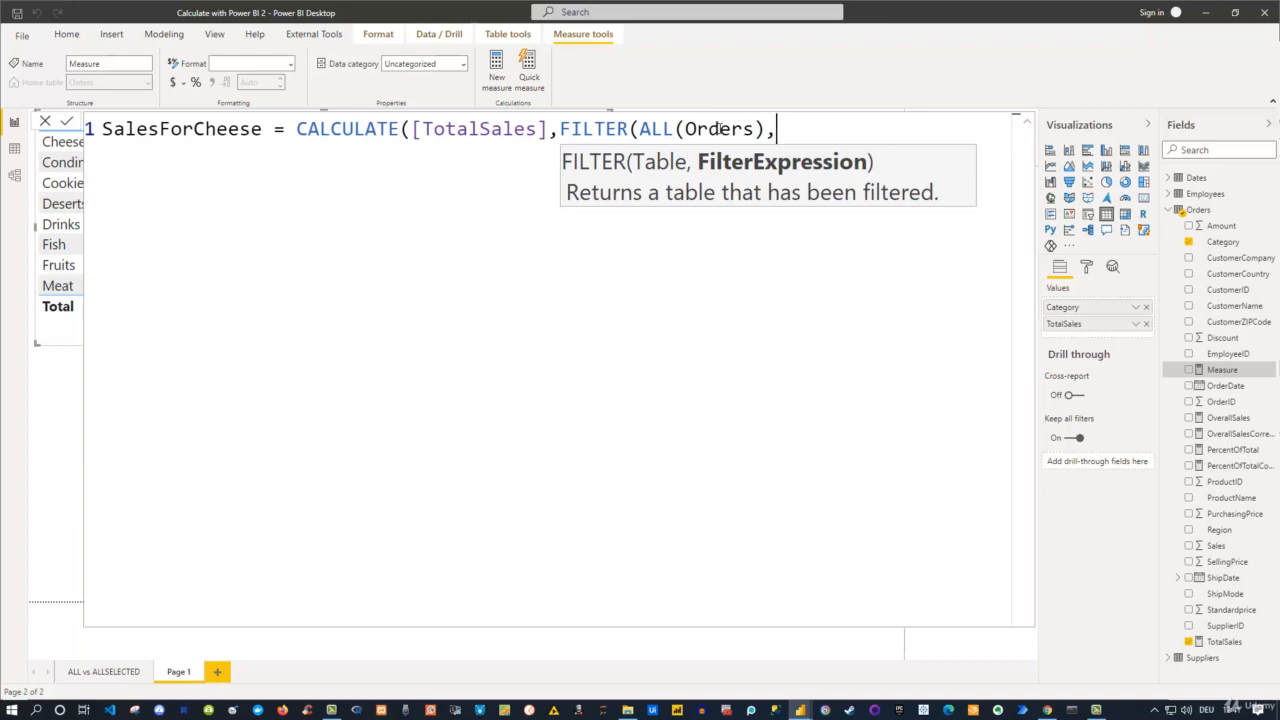
Complete the formula with the condition Orders[Category]="Cheese" and both closing parentheses, and put the CALCULATE expression on its own line.
type("Cate")
key("Tab")
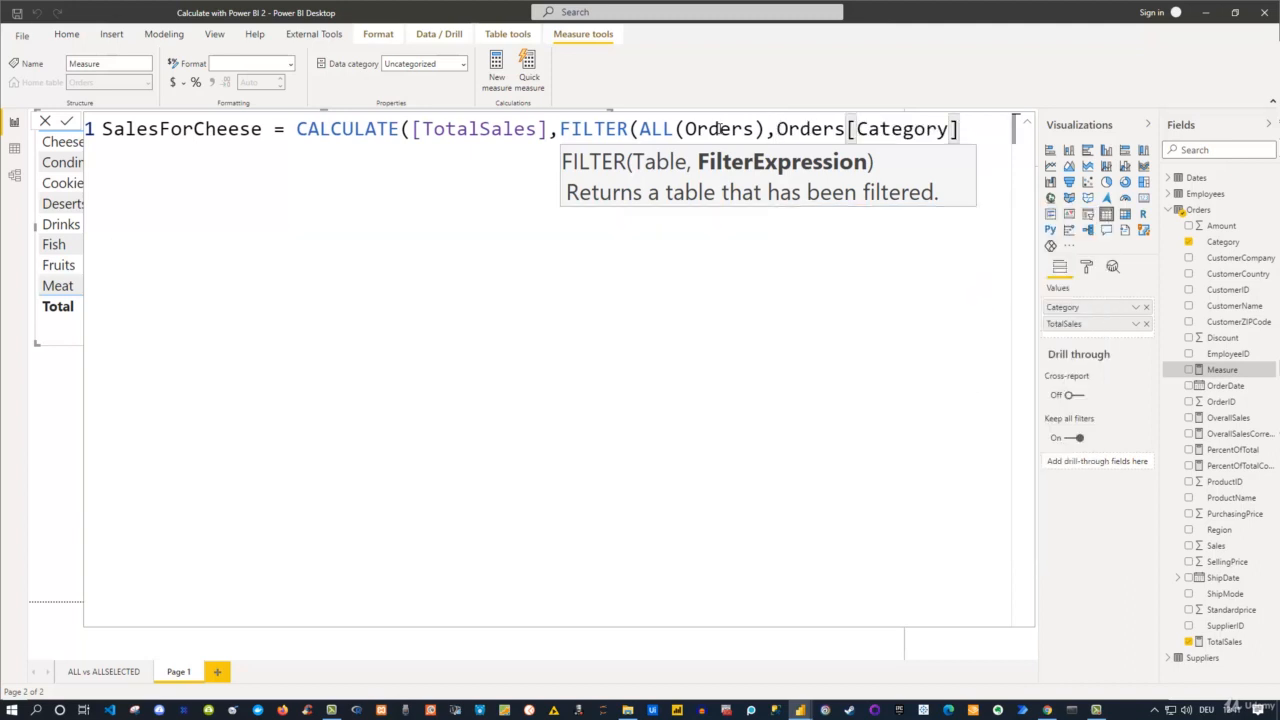
type("=")
type("\"Chees")
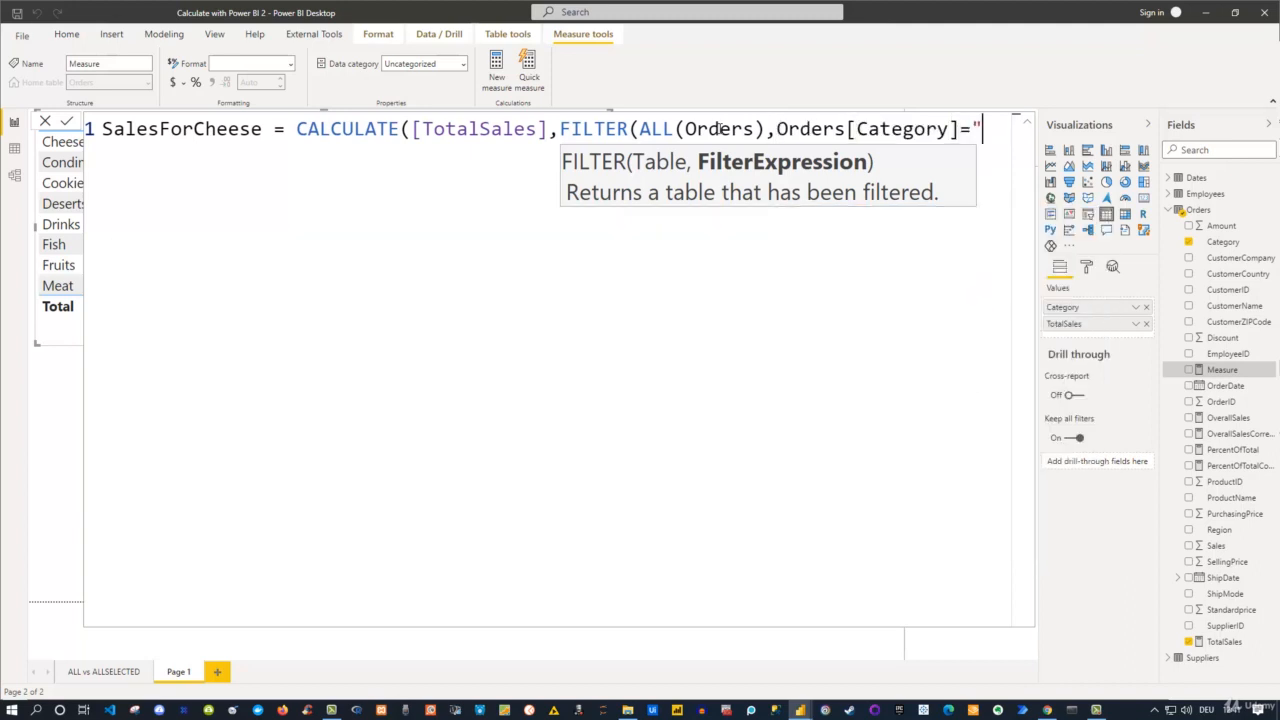
type("e\")")
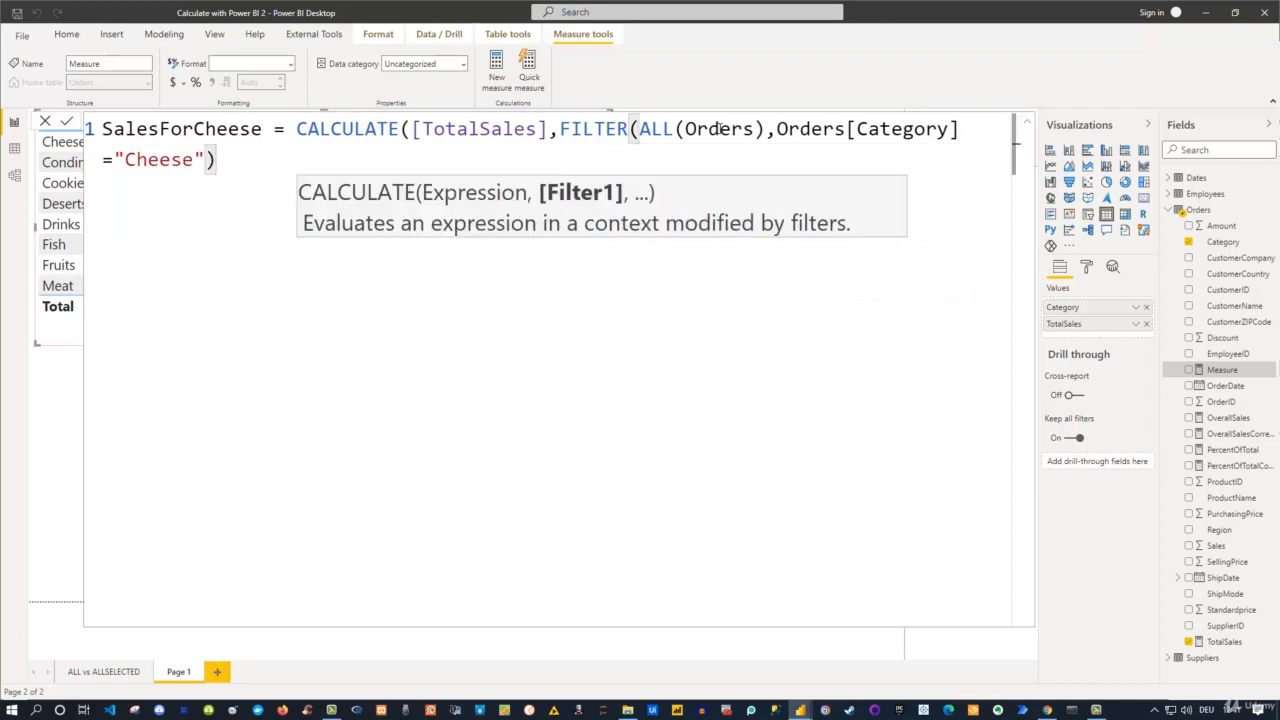
type(")")
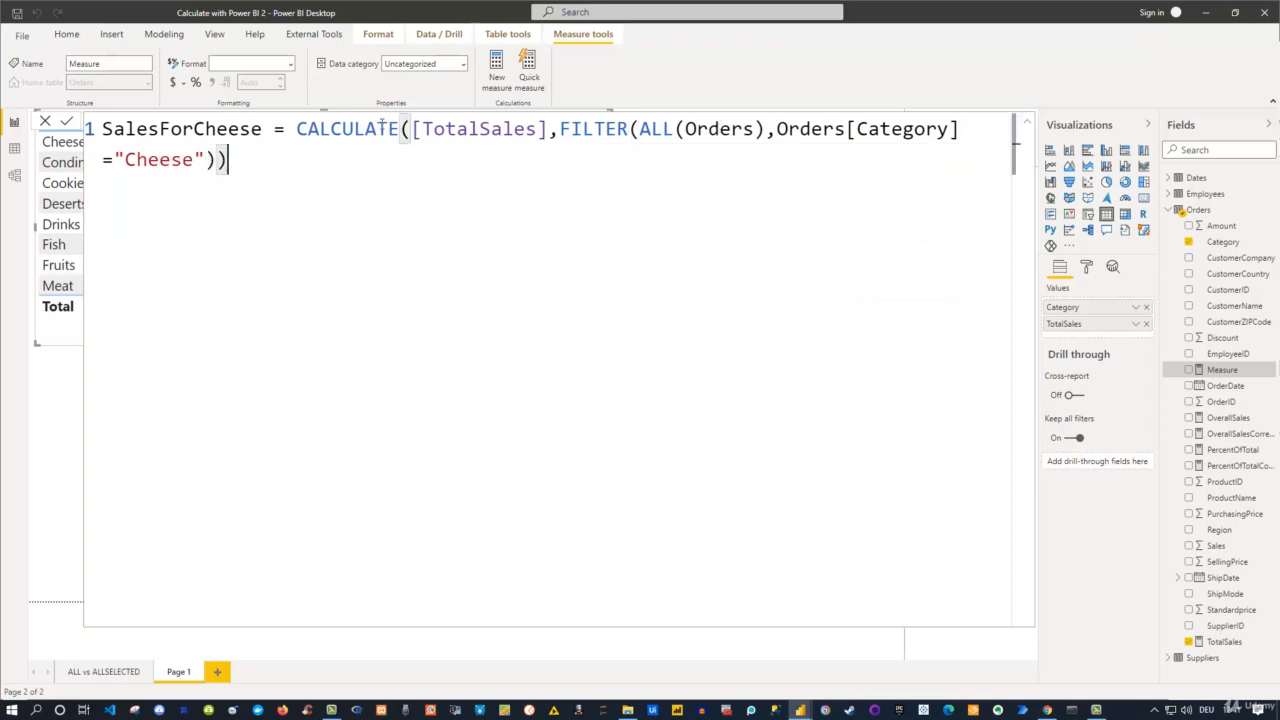
left_click(297, 128)
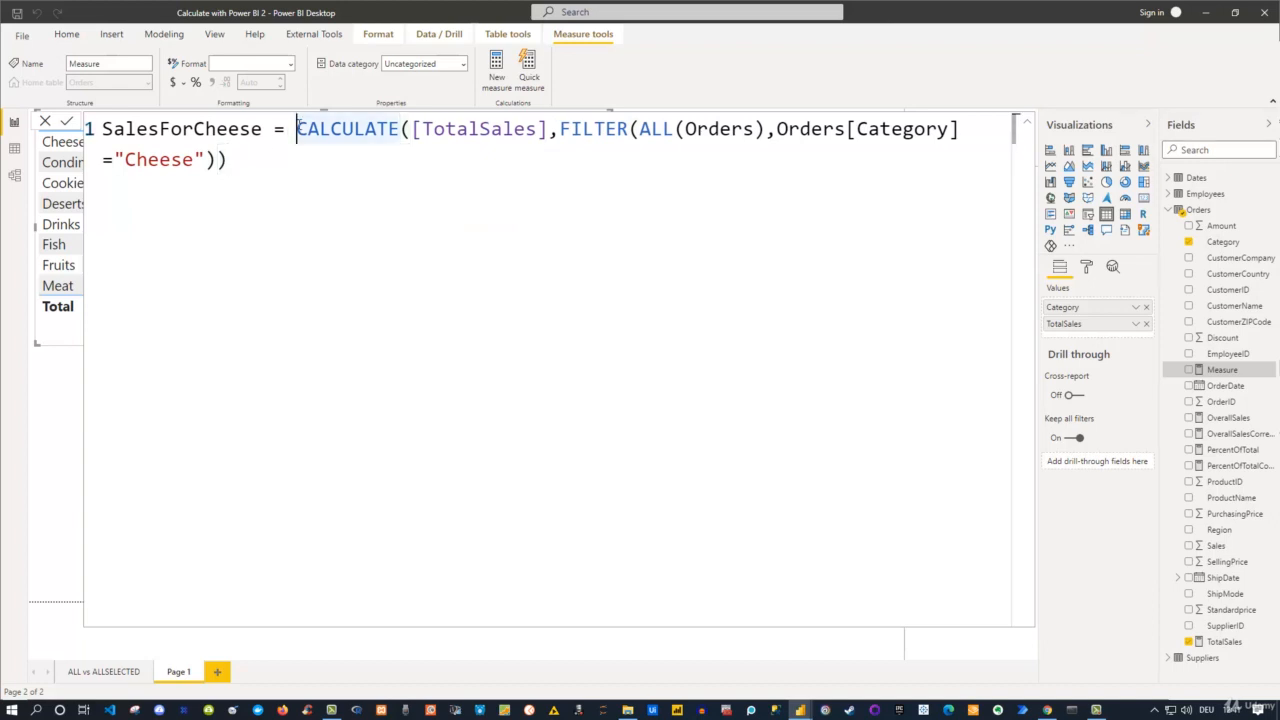
key("shift+Return")
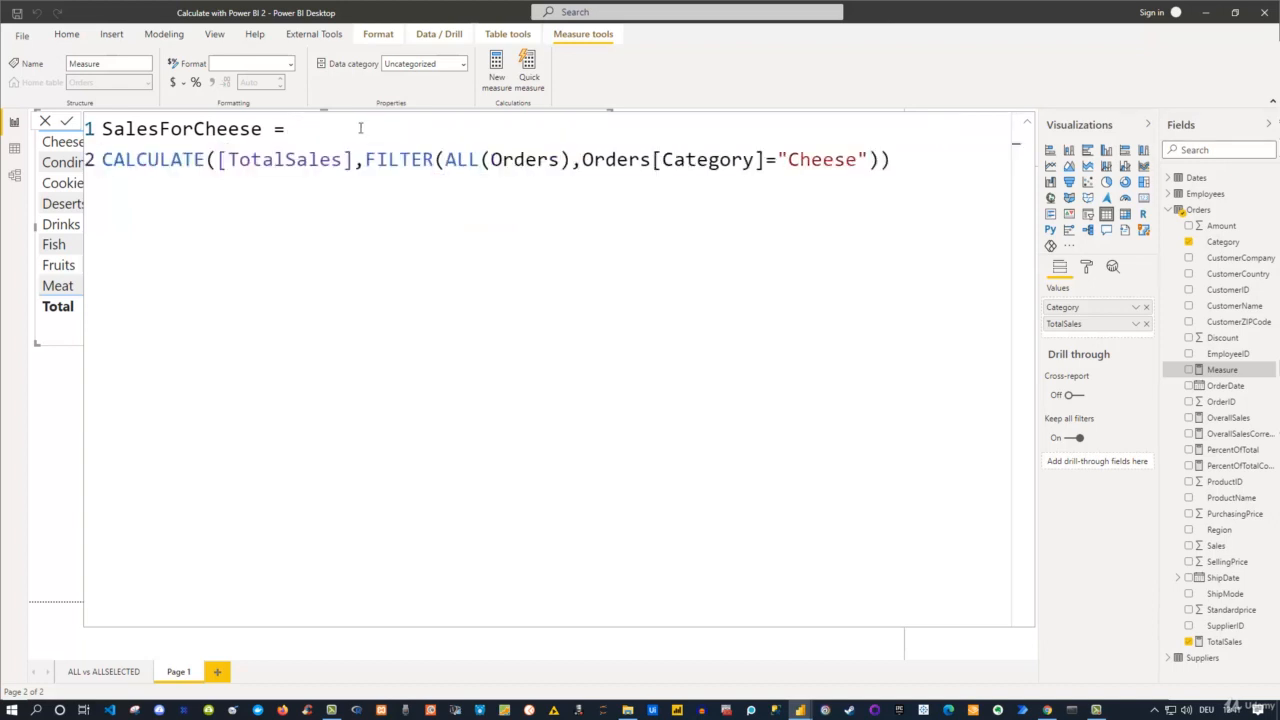
Commit the SalesForCheese measure and add it to the category table beside TotalSales.
left_click(917, 166)
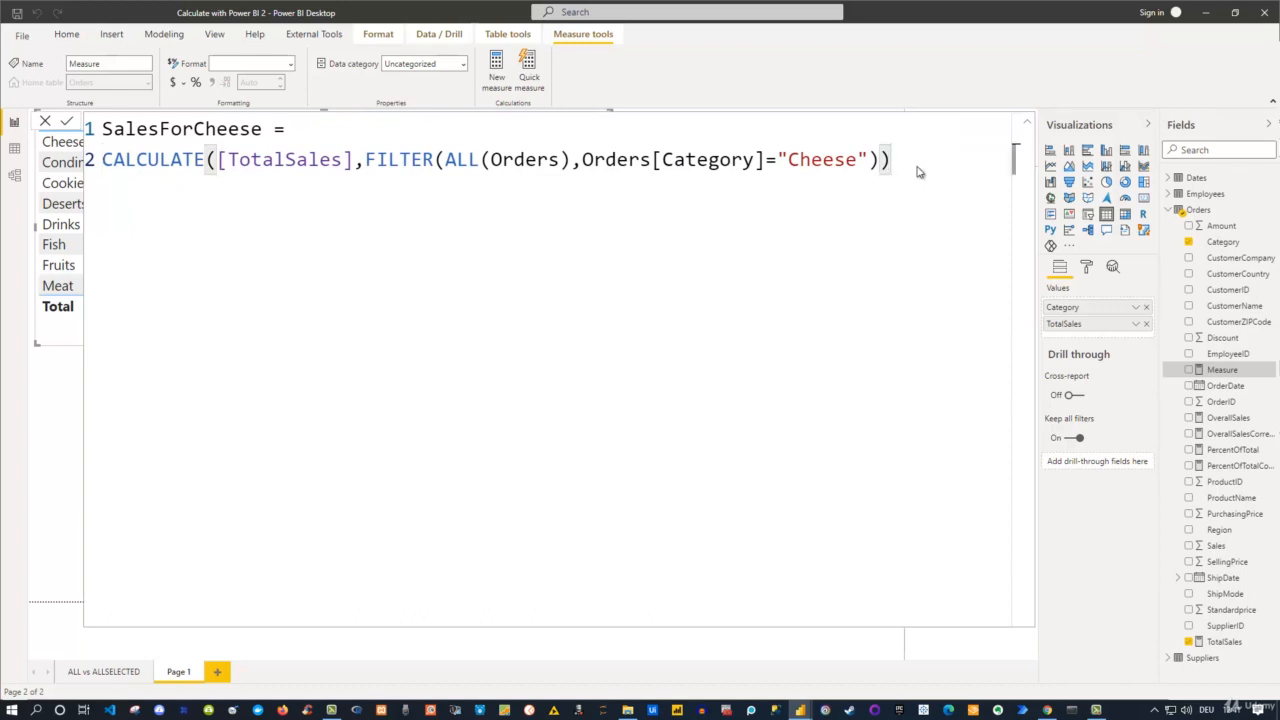
key("Return")
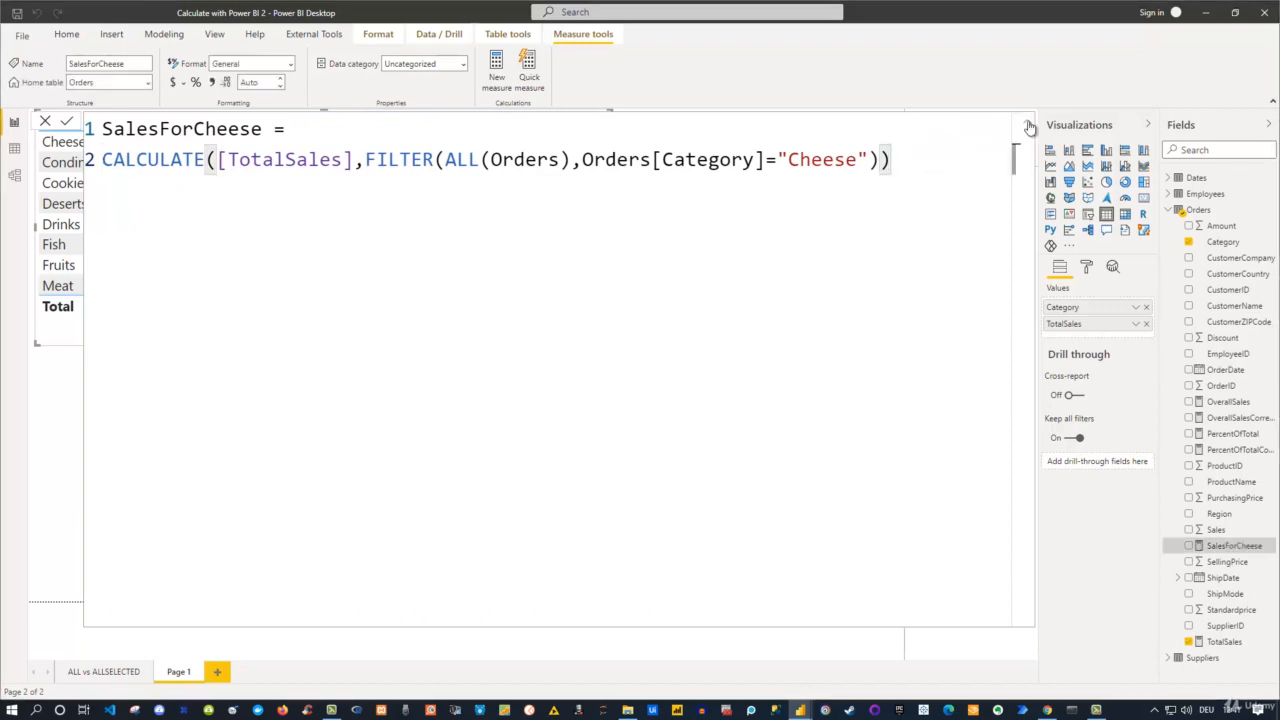
left_click(1029, 126)
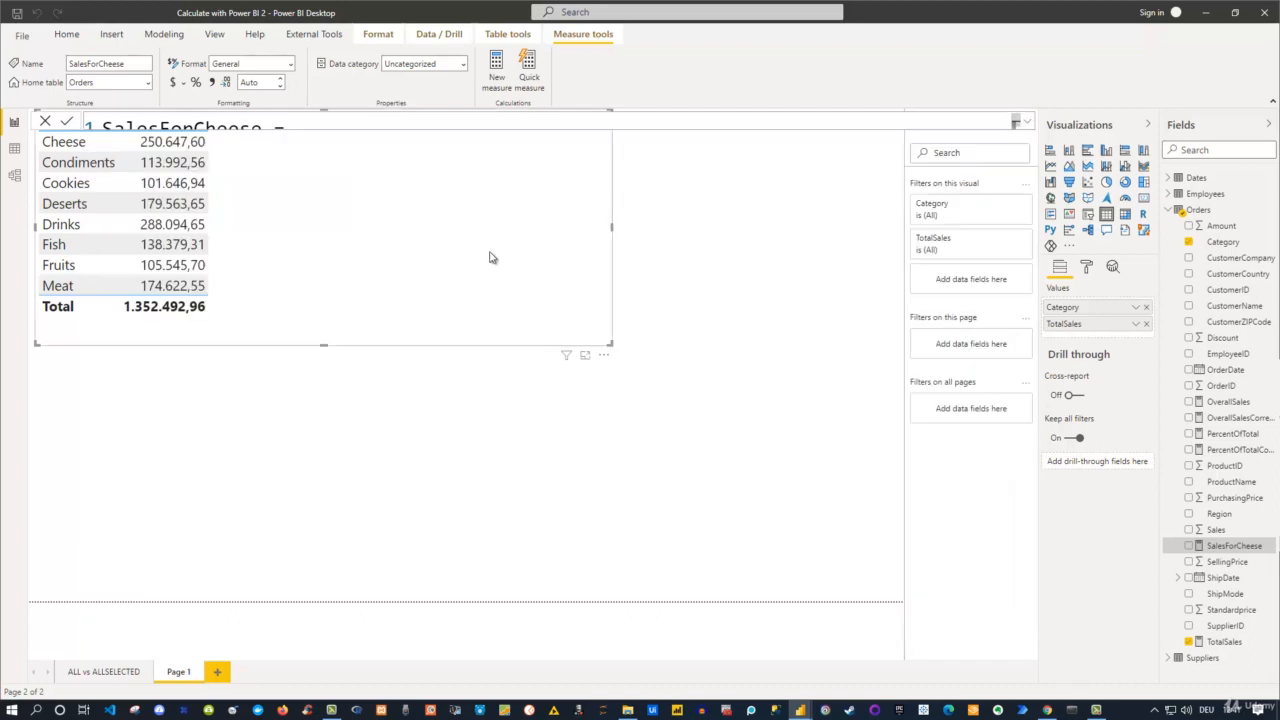
left_click(1189, 546)
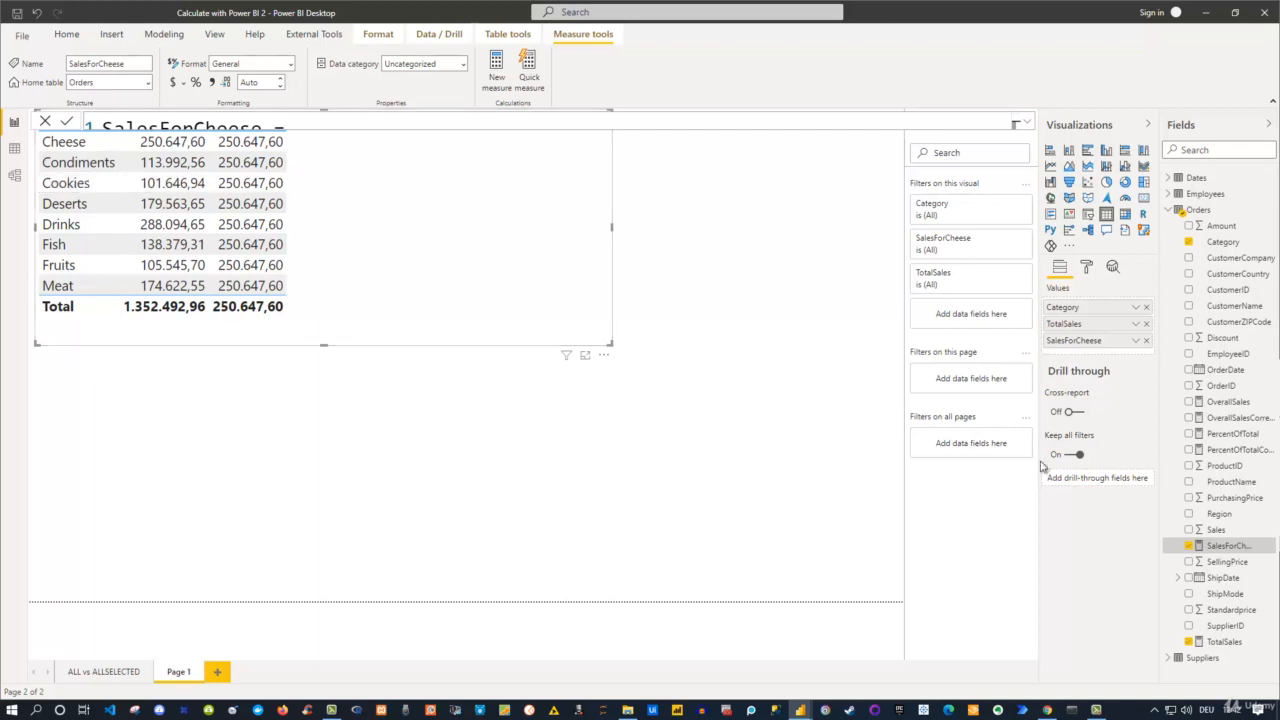
Replace the FILTER argument in the SalesForCheese formula with the direct condition Orders[Category]="Cheese" and commit the measure.
left_click(1027, 123)
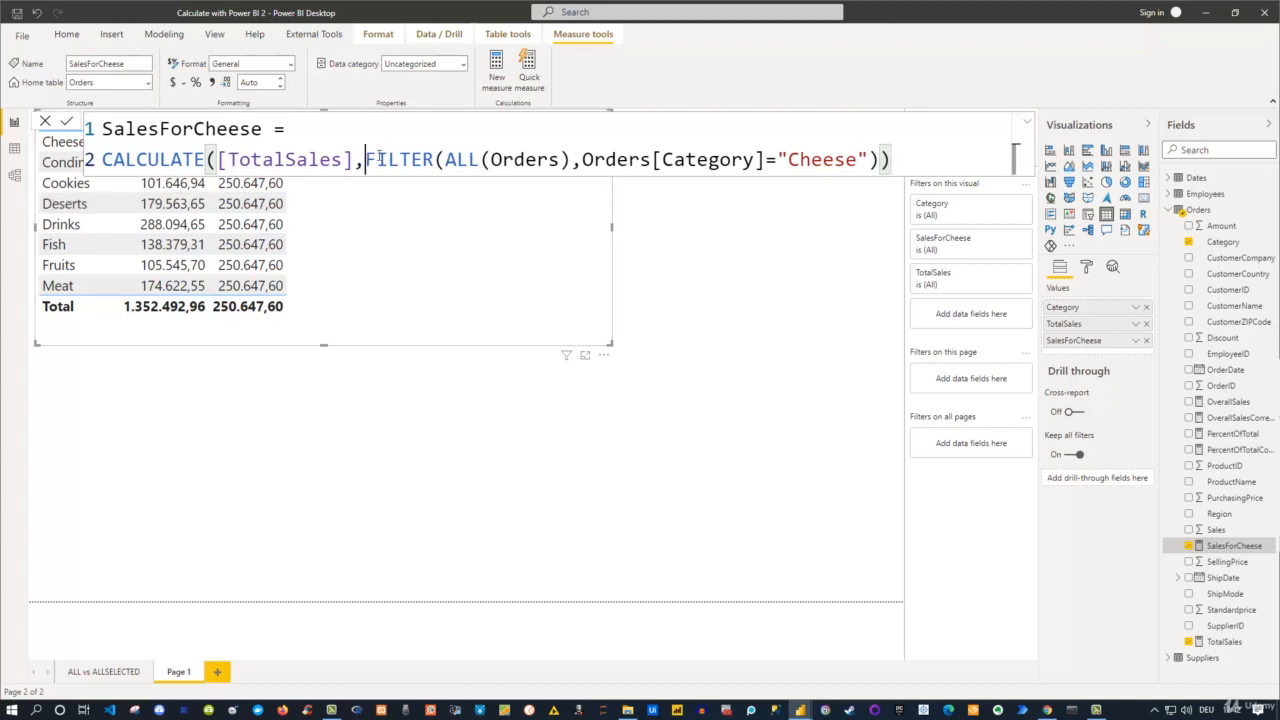
left_click_drag(368, 158, 880, 160)
key("ctrl+c")
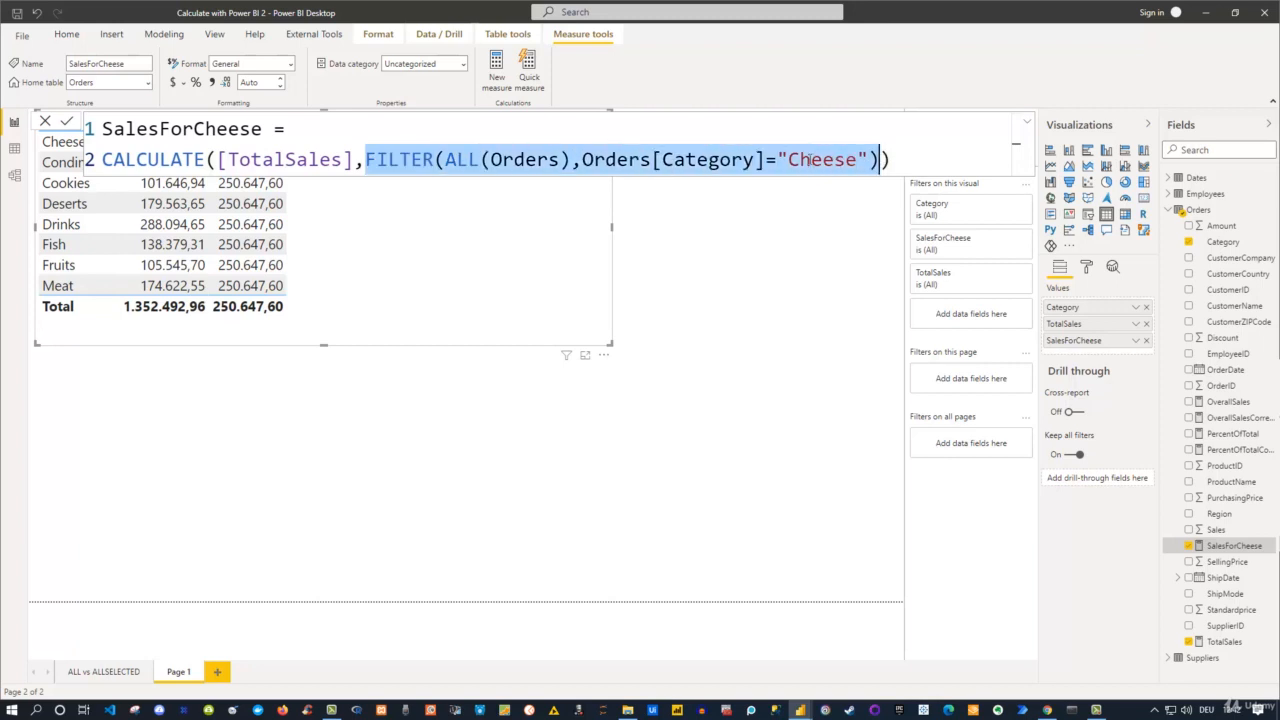
key("BackSpace")
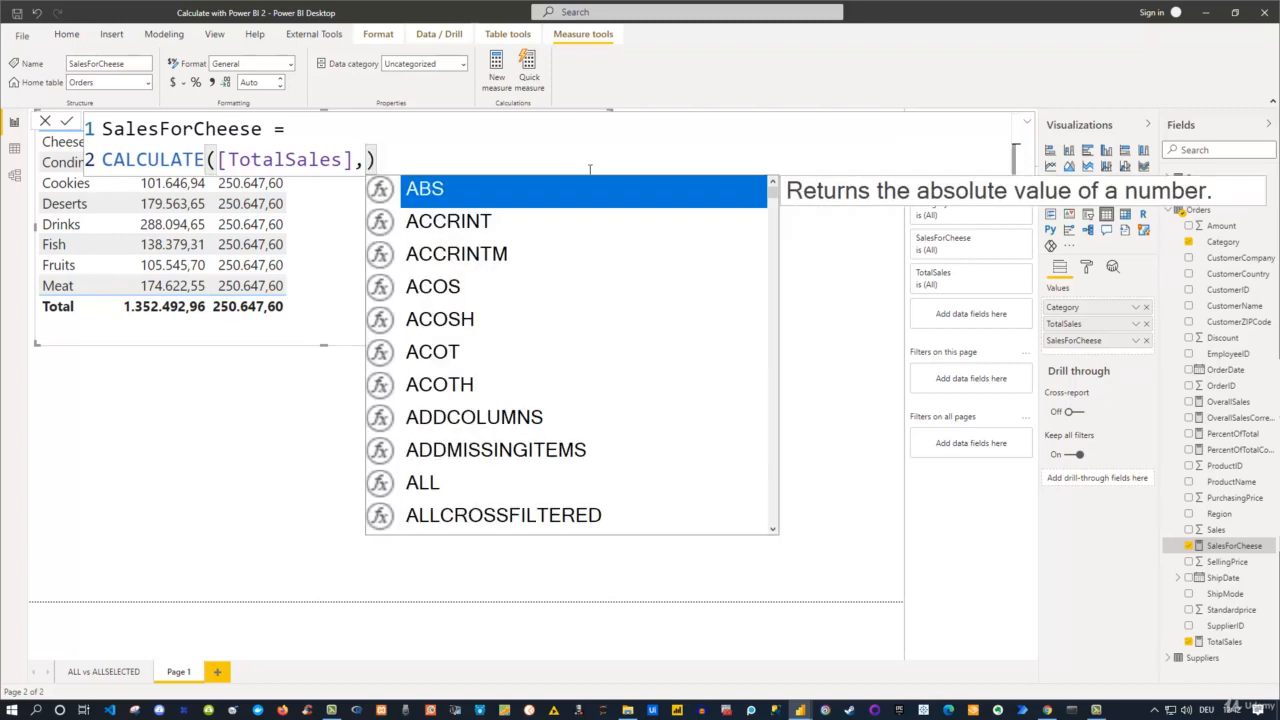
type("Cate")
key("Tab")
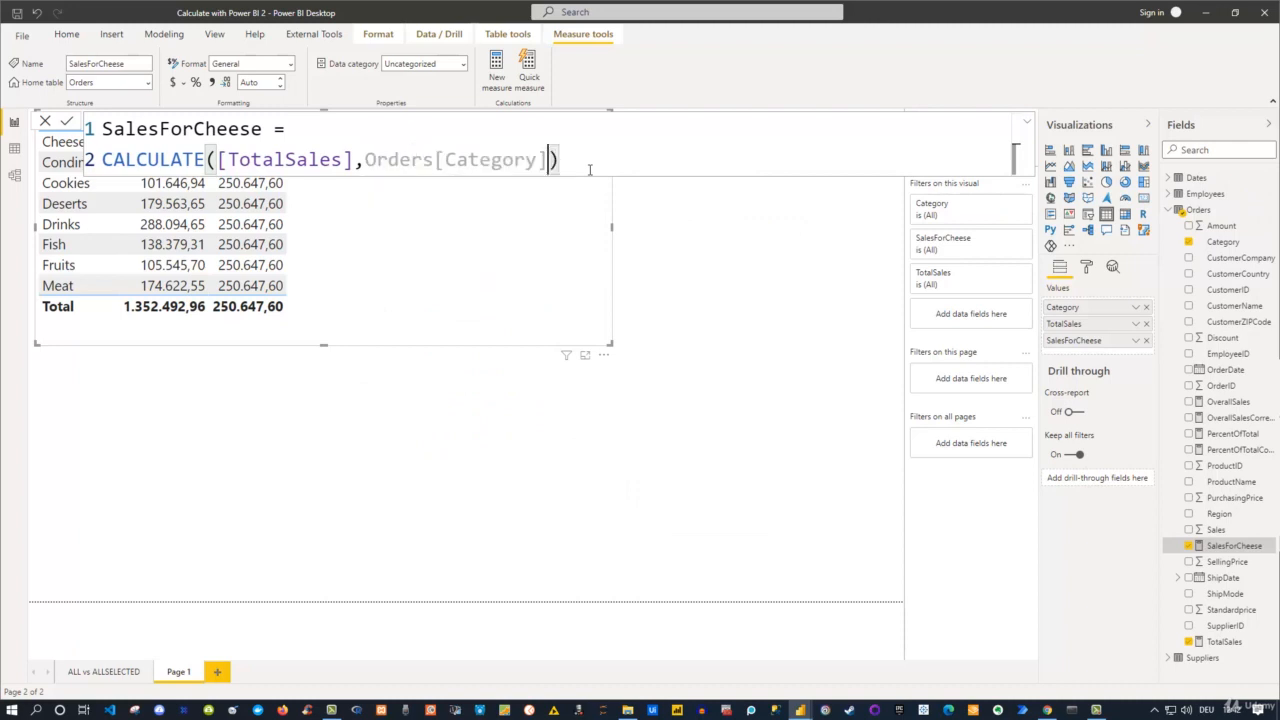
type("=\"CH")
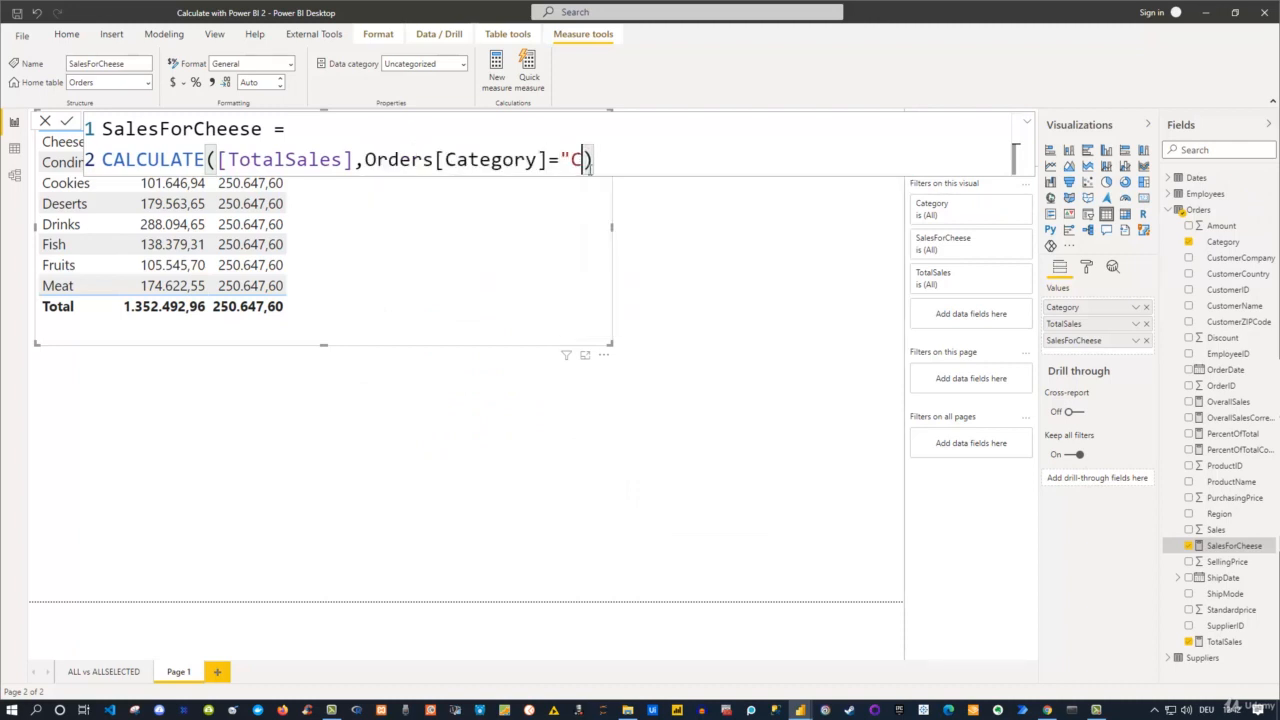
type("eese\"")
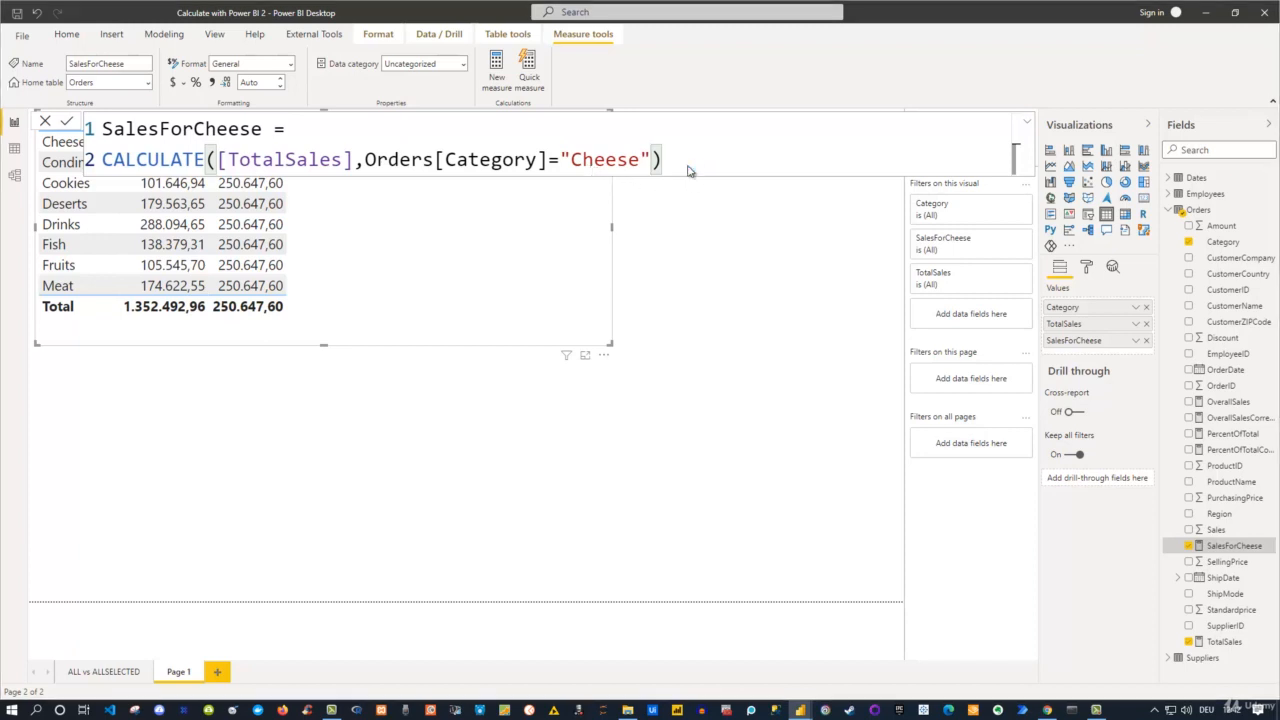
key("Return")
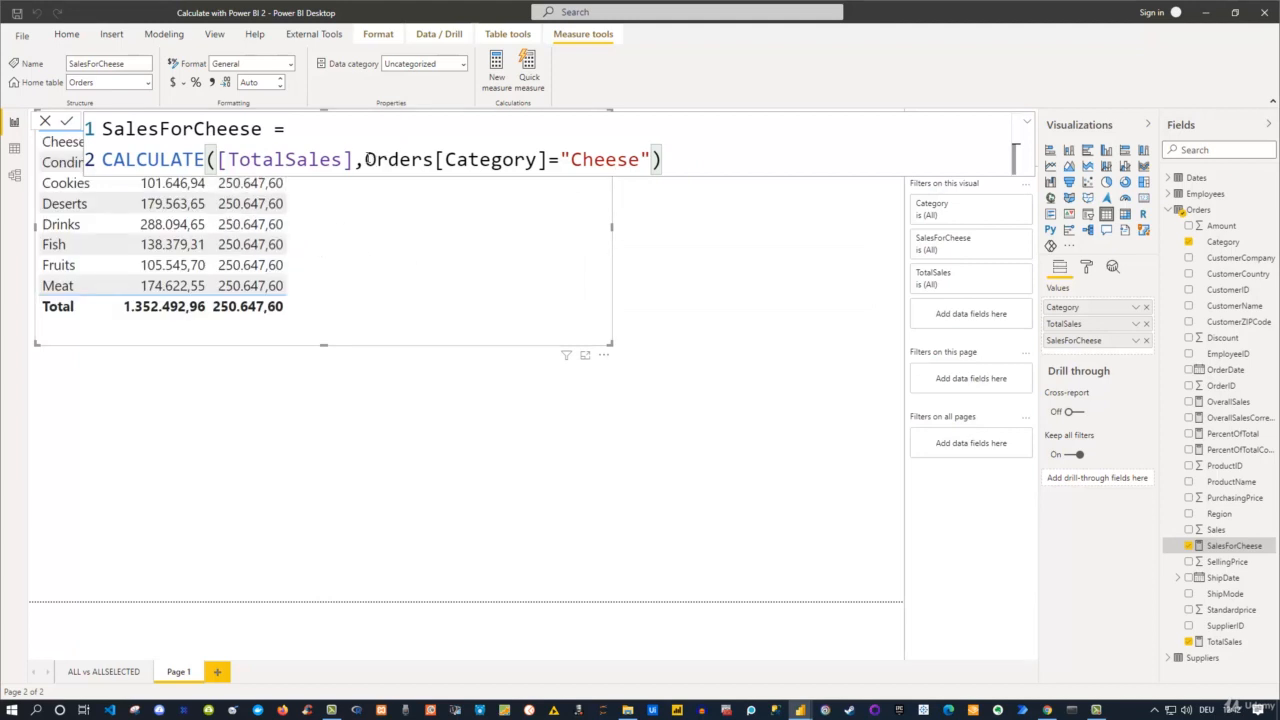
Restore FILTER(ALL(Orders),Orders[Category]="Cheese") as the filter argument of SalesForCheese and commit the measure.
left_click_drag(367, 160, 650, 148)
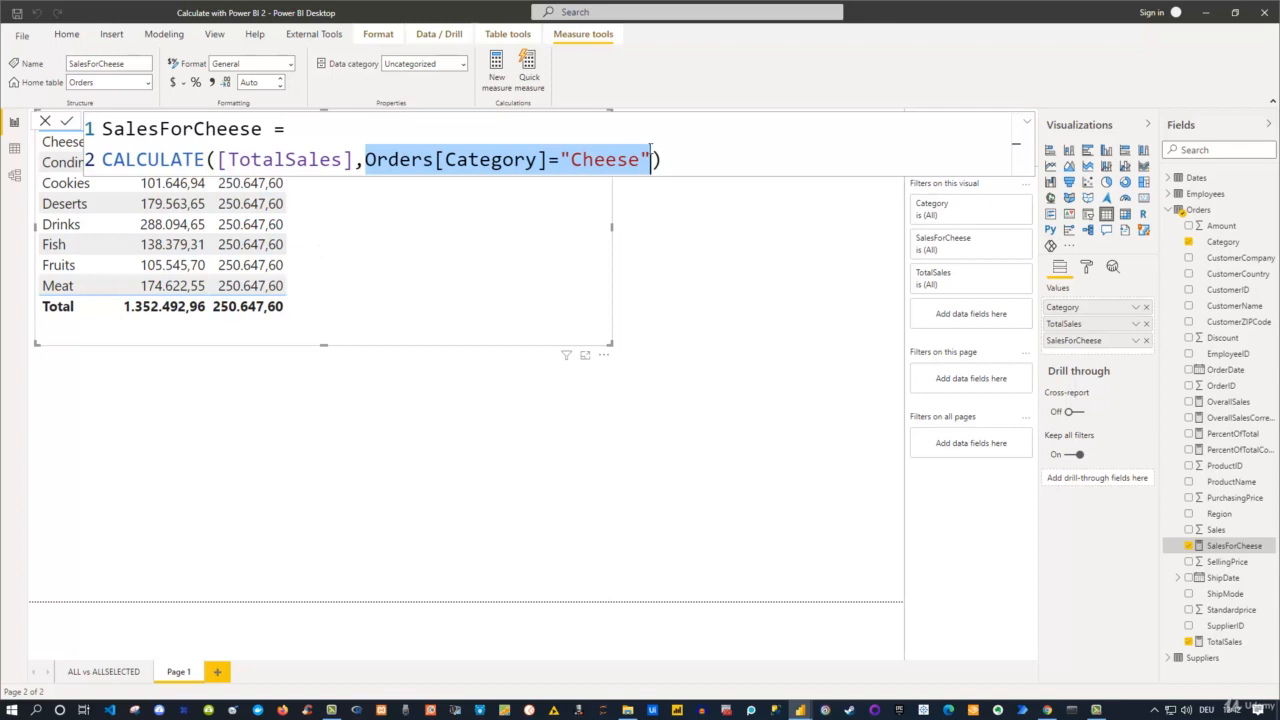
key("ctrl+v")
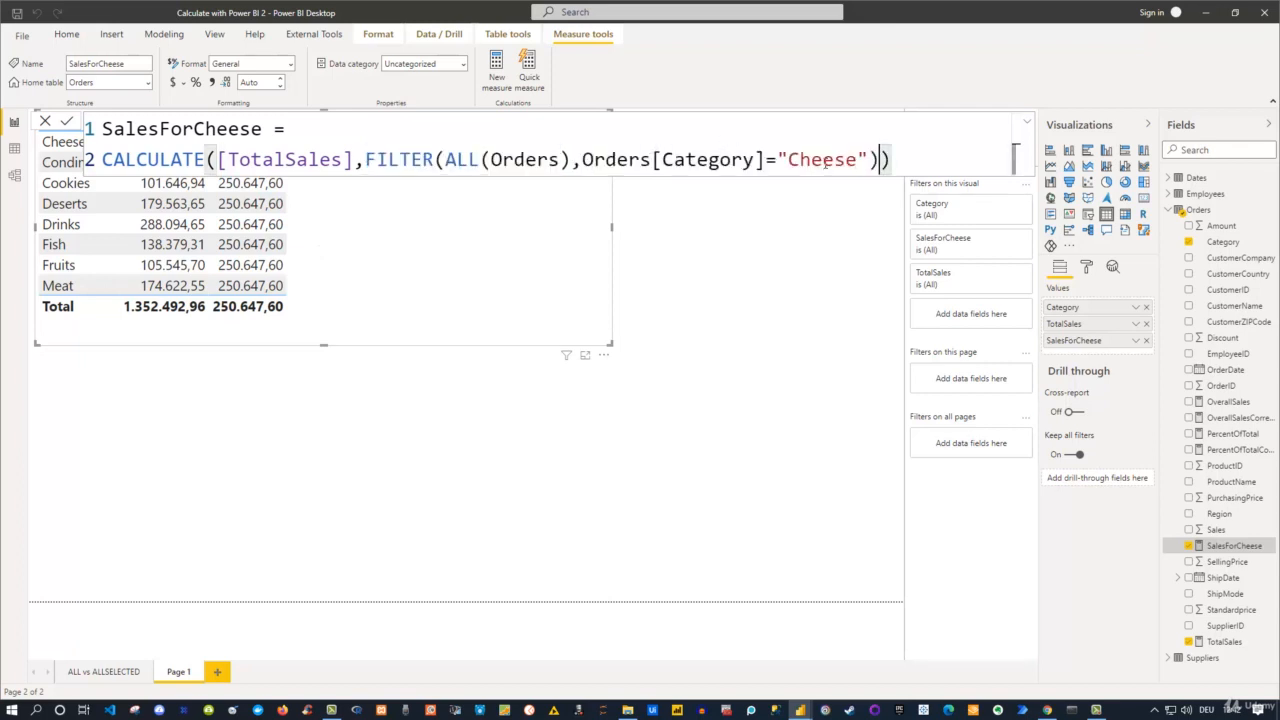
left_click(904, 158)
key("Return")
Copy the whole SalesForCheese formula into a new measure in the Orders table and name it SalesForCheese2.
left_click_drag(913, 163, 108, 118)
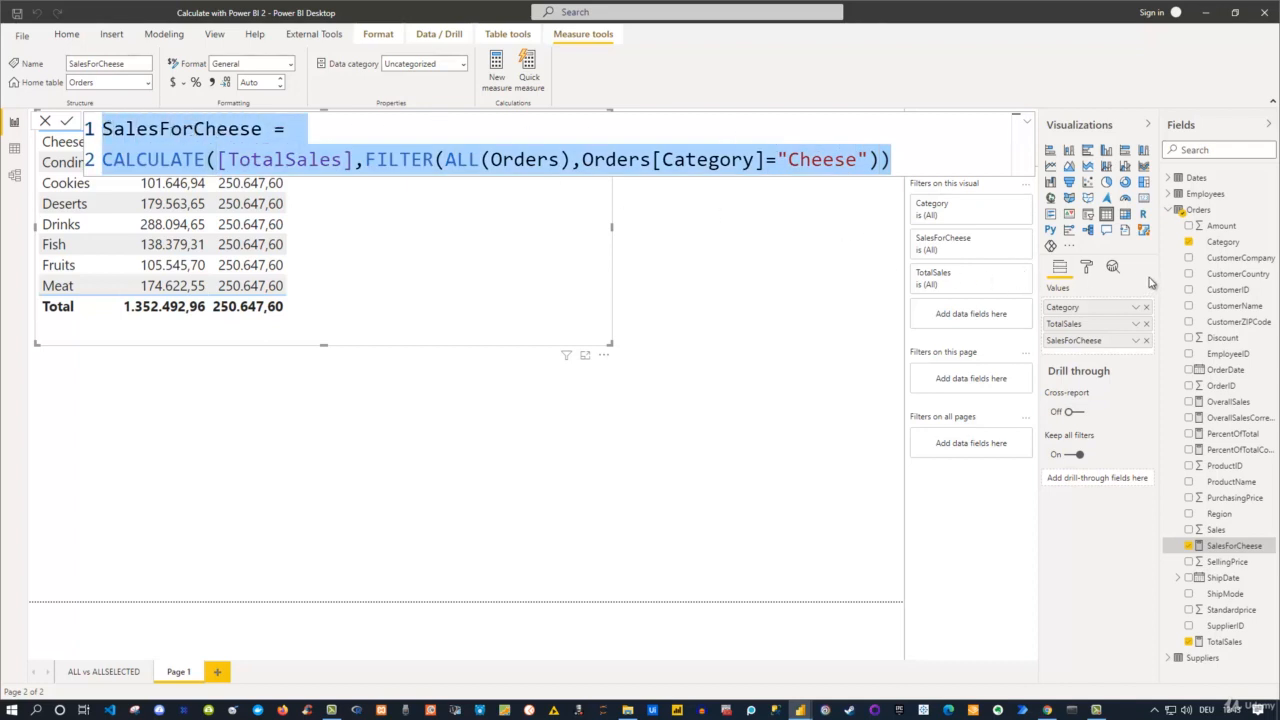
right_click(1201, 211)
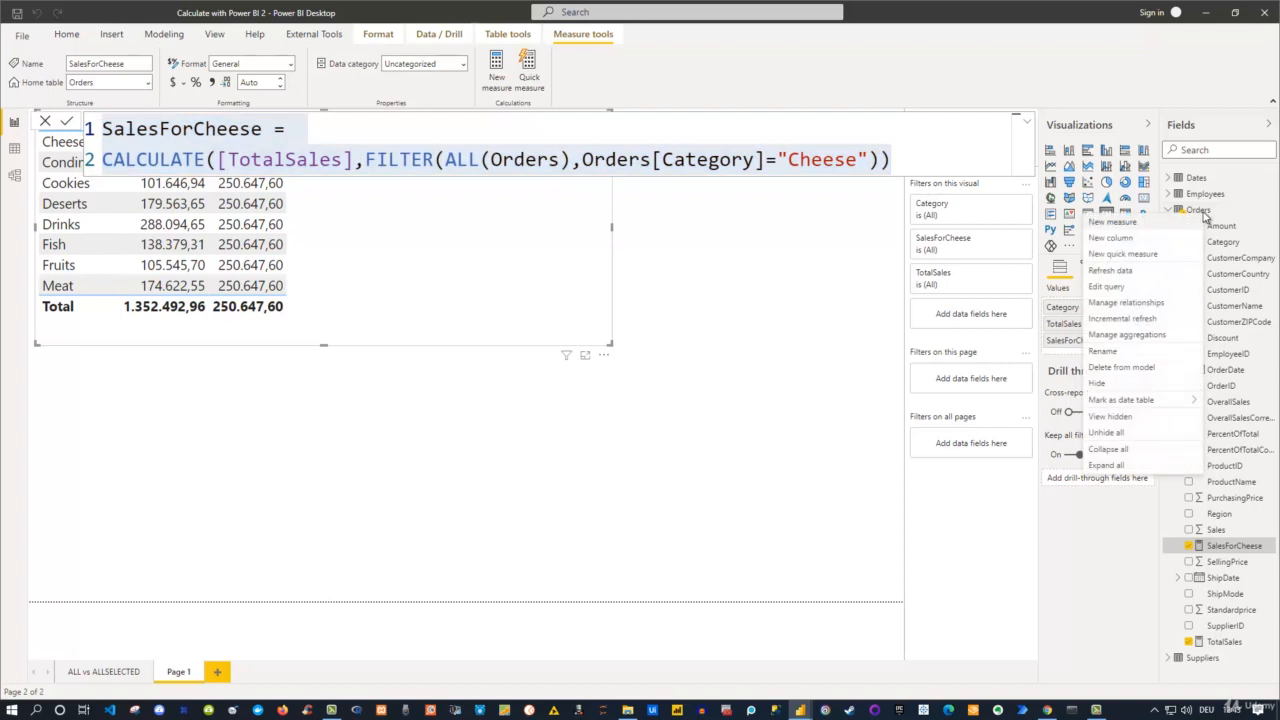
left_click(1151, 232)
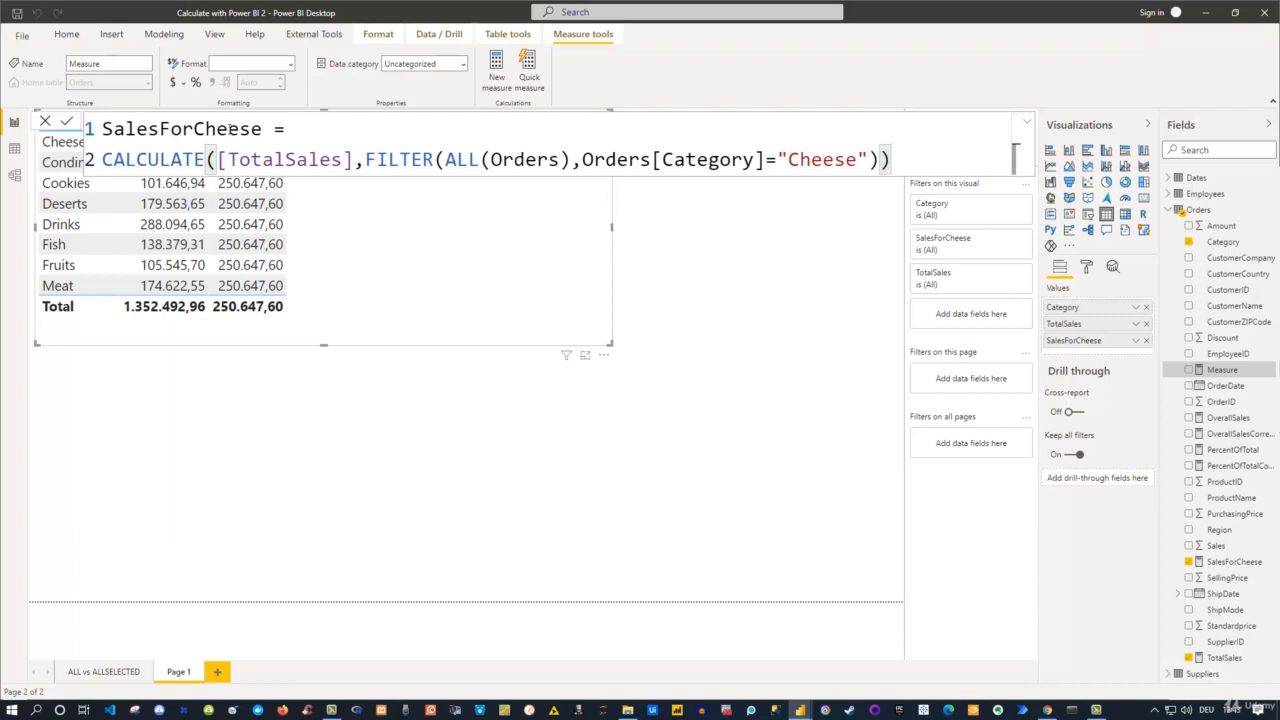
left_click(263, 129)
type("2")
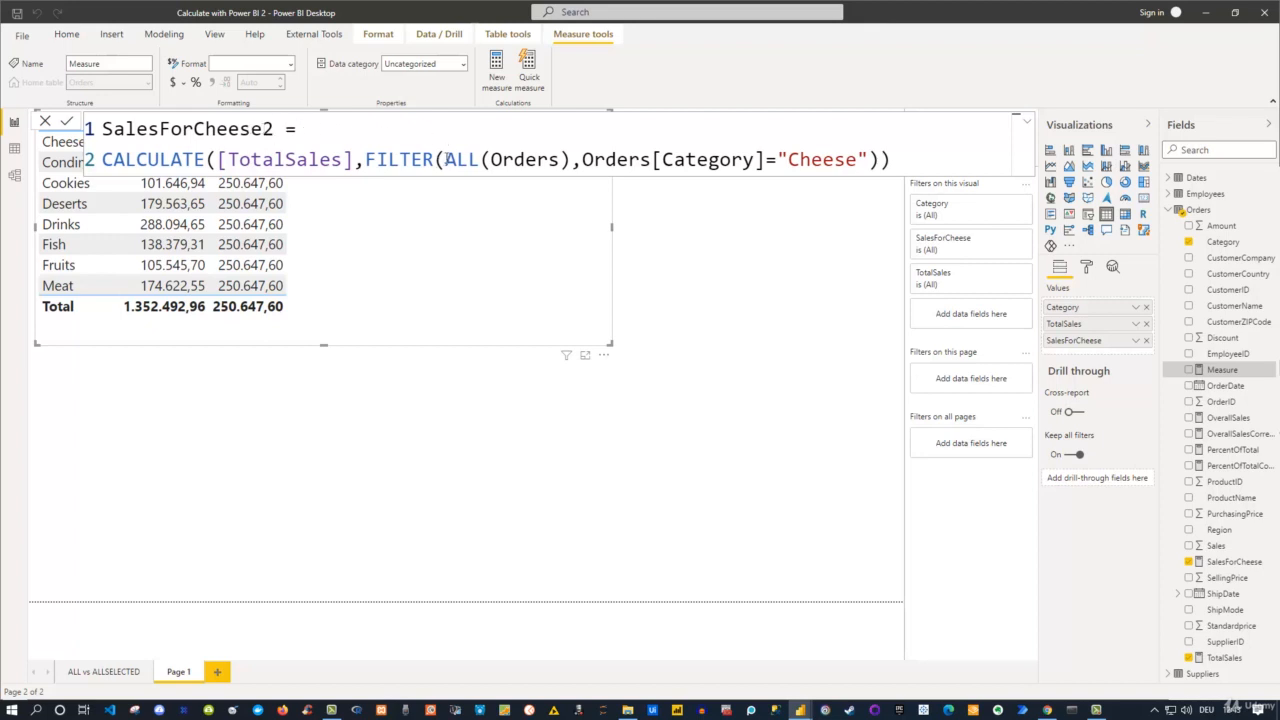
Replace ALL with VALUES around Orders in the SalesForCheese2 formula and commit the measure.
left_click_drag(445, 160, 480, 160)
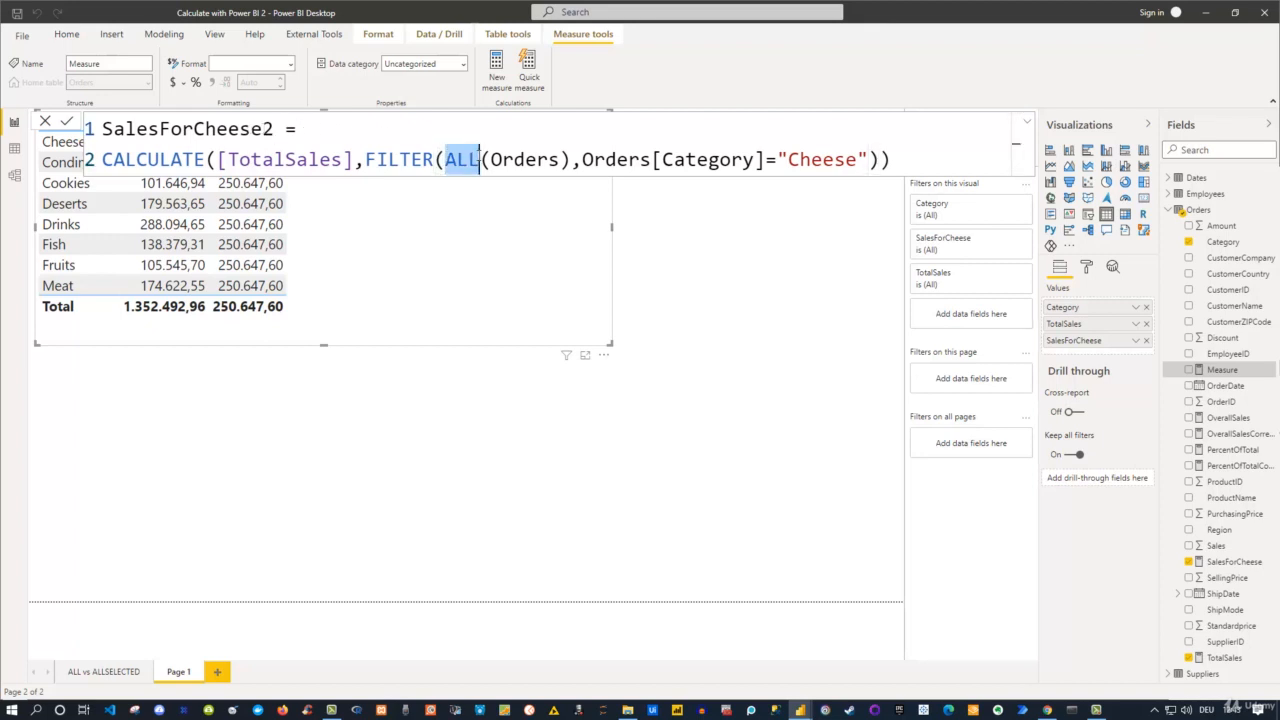
type("VALUES")
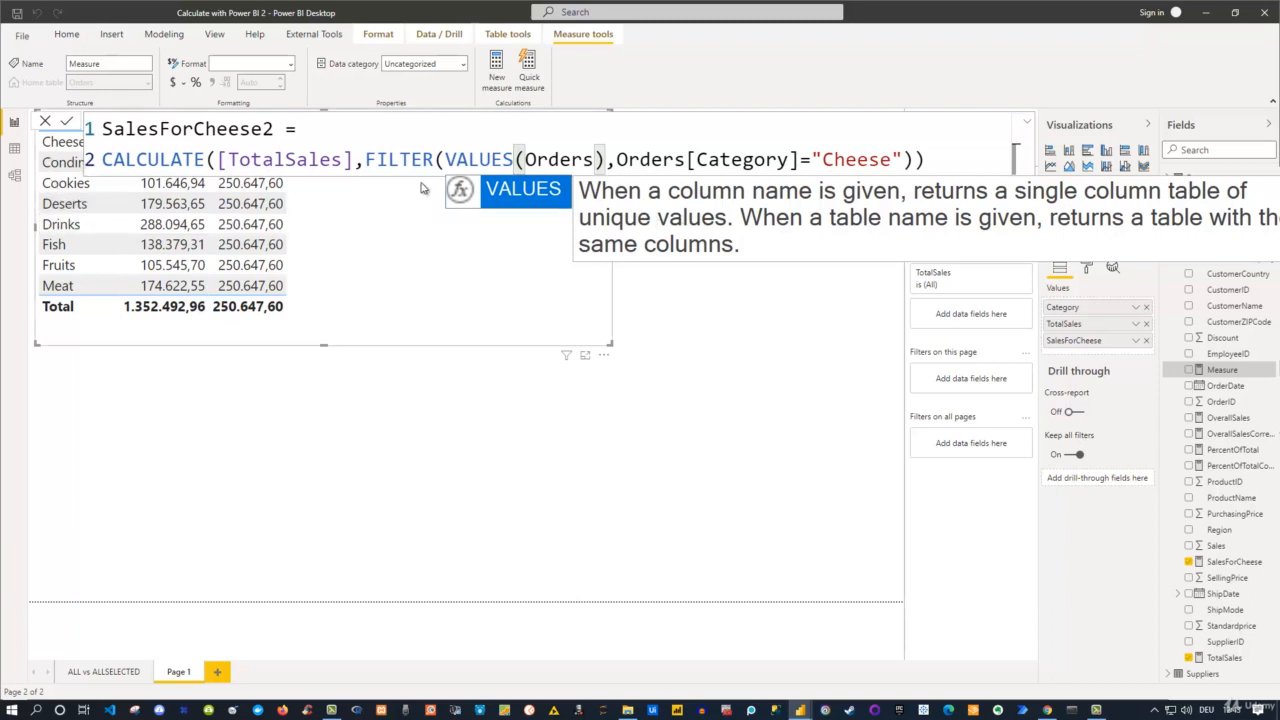
left_click(607, 160)
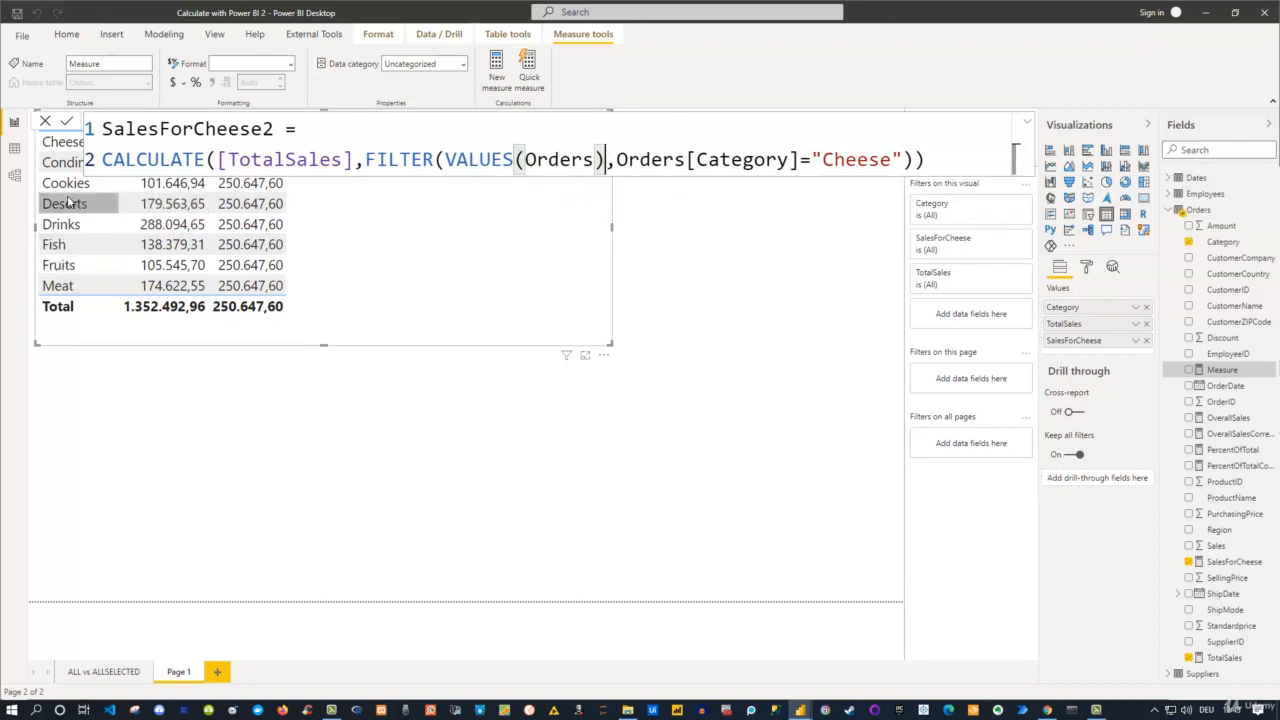
left_click(927, 160)
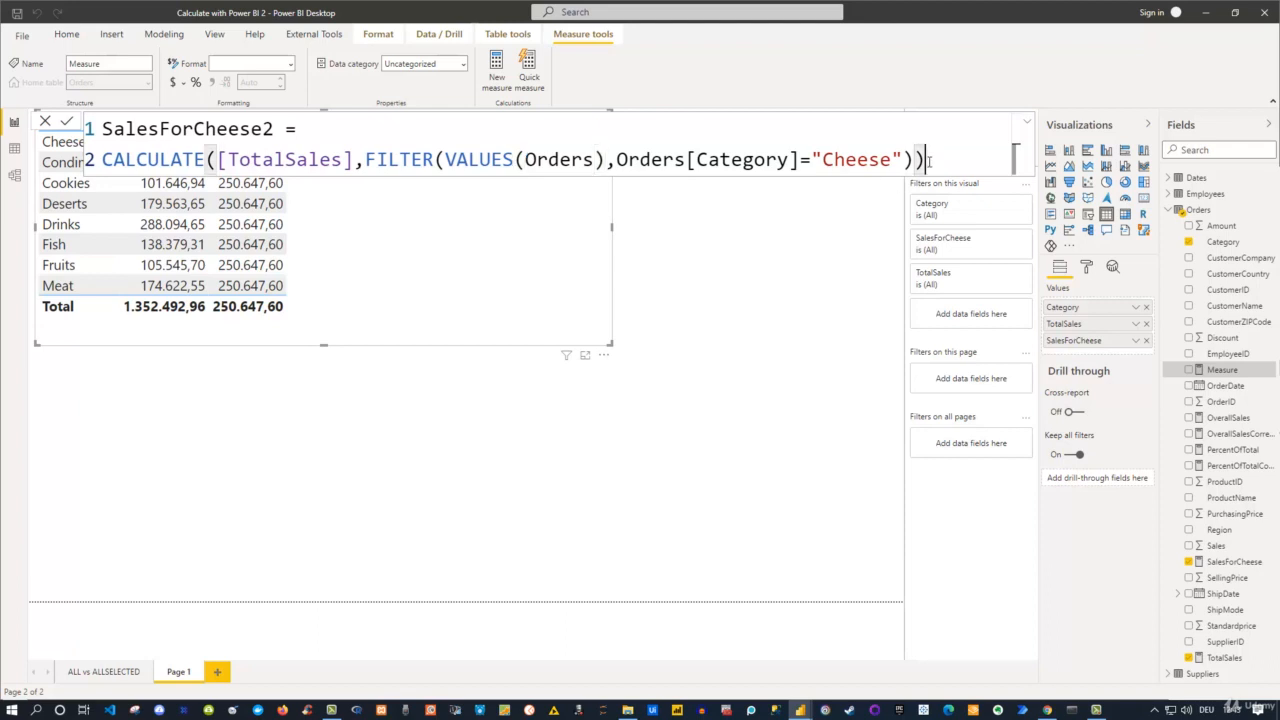
key("Return")
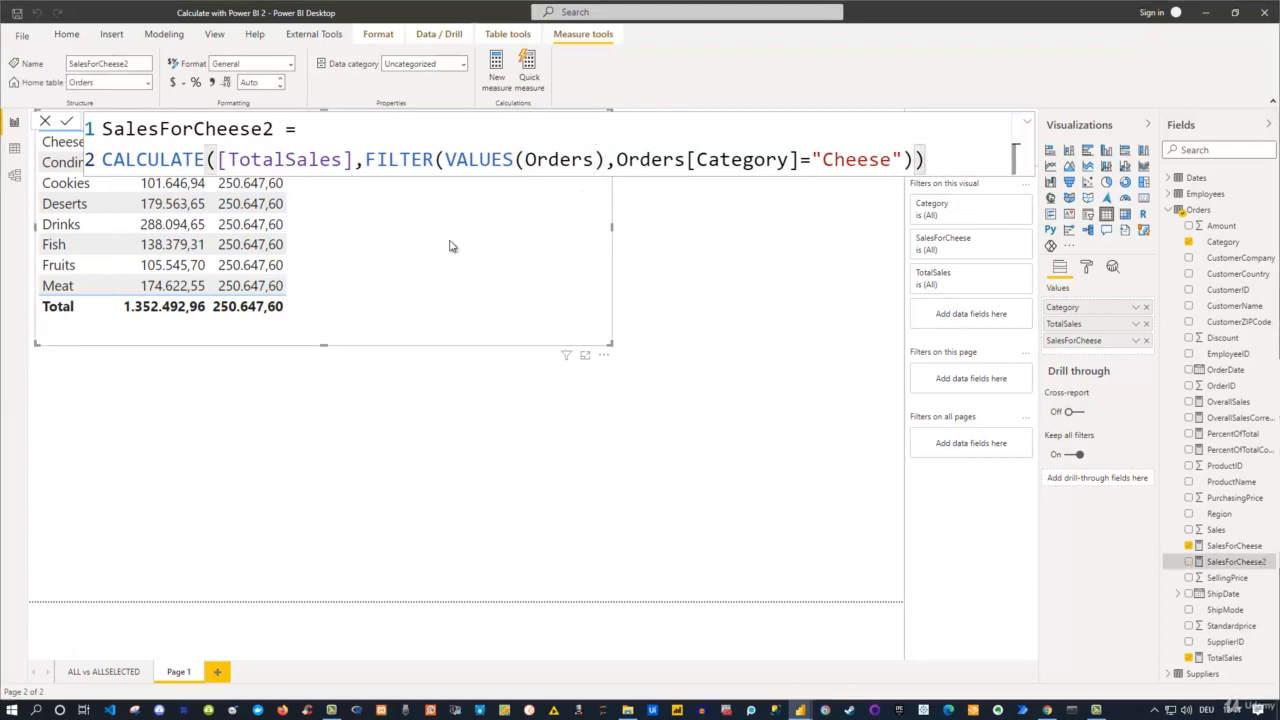
Add SalesForCheese2 to the category table beside SalesForCheese and dismiss the storage space notification.
left_click(538, 280)
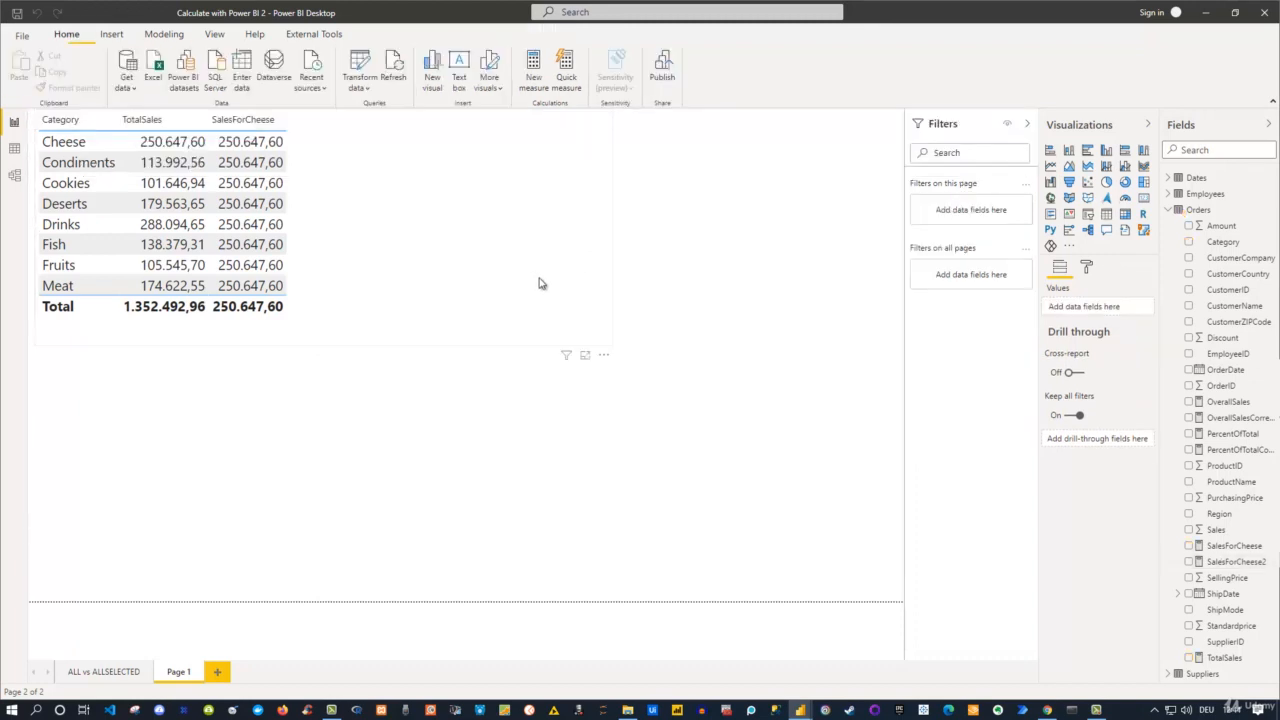
left_click(1188, 562)
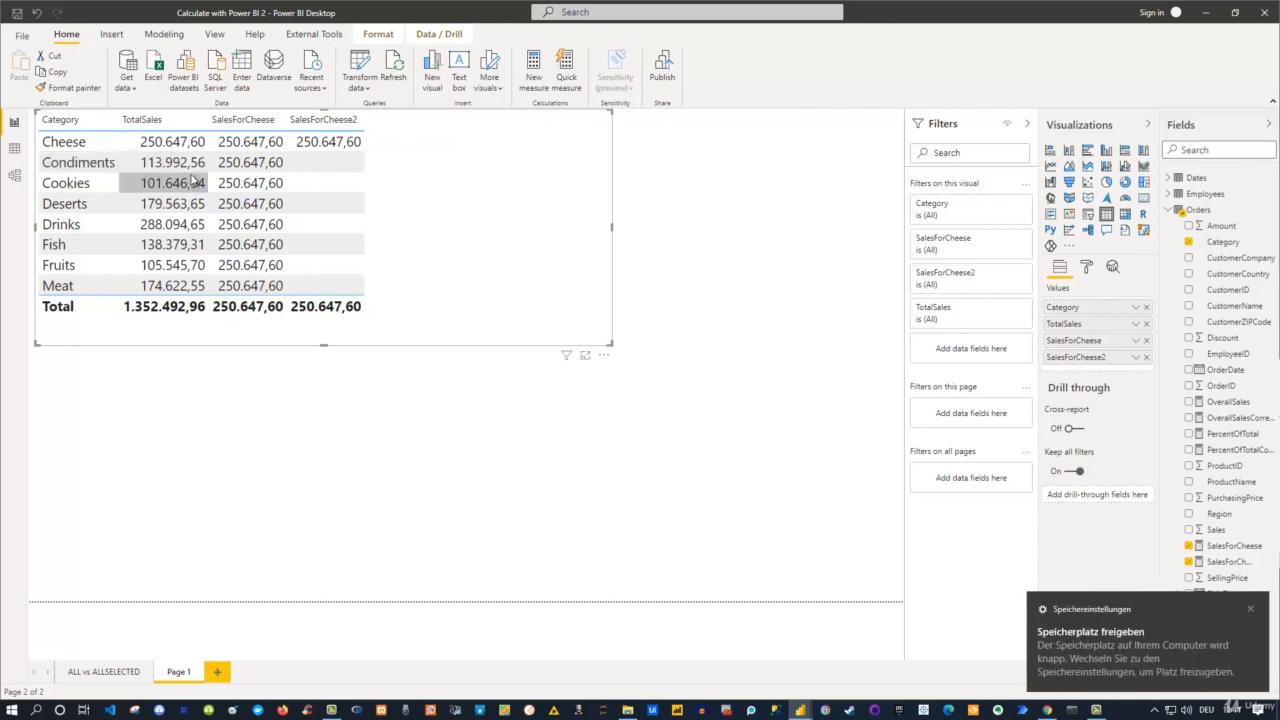
left_click(1250, 609)
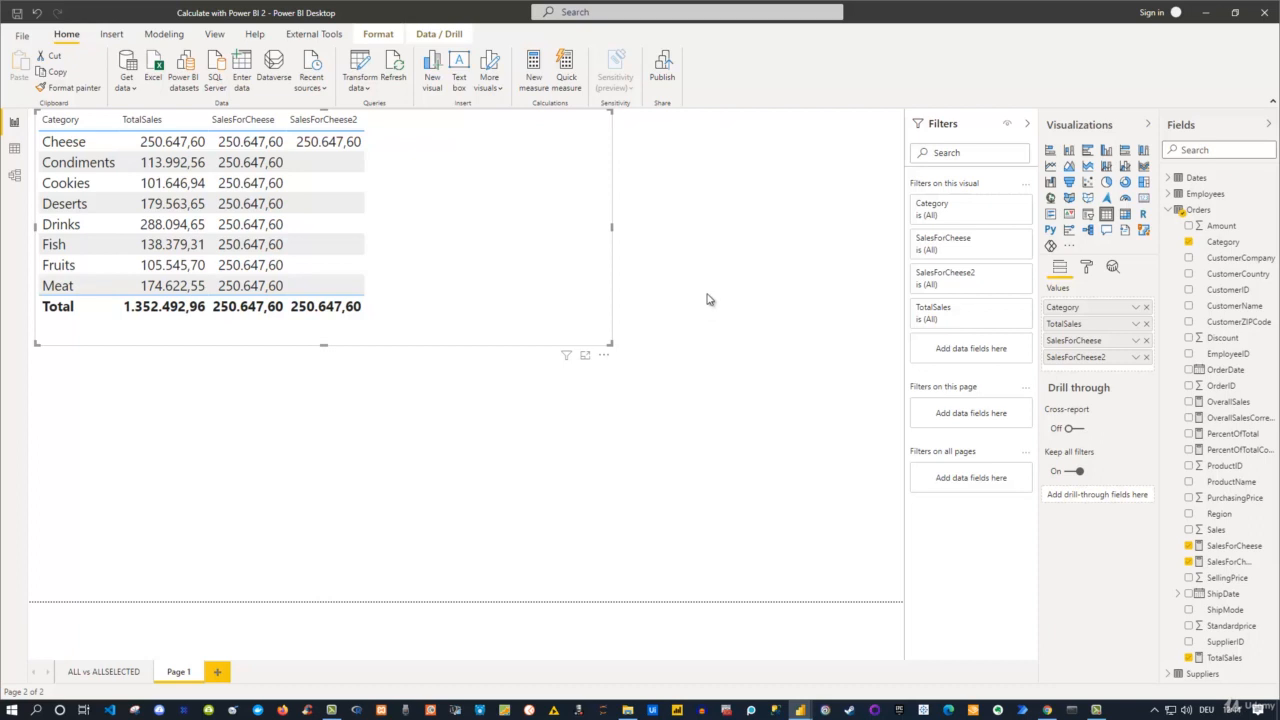
Copy the whole SalesForCheese2 formula into a new measure in the Orders table and name it SalesForCheese3.
left_click(1231, 563)
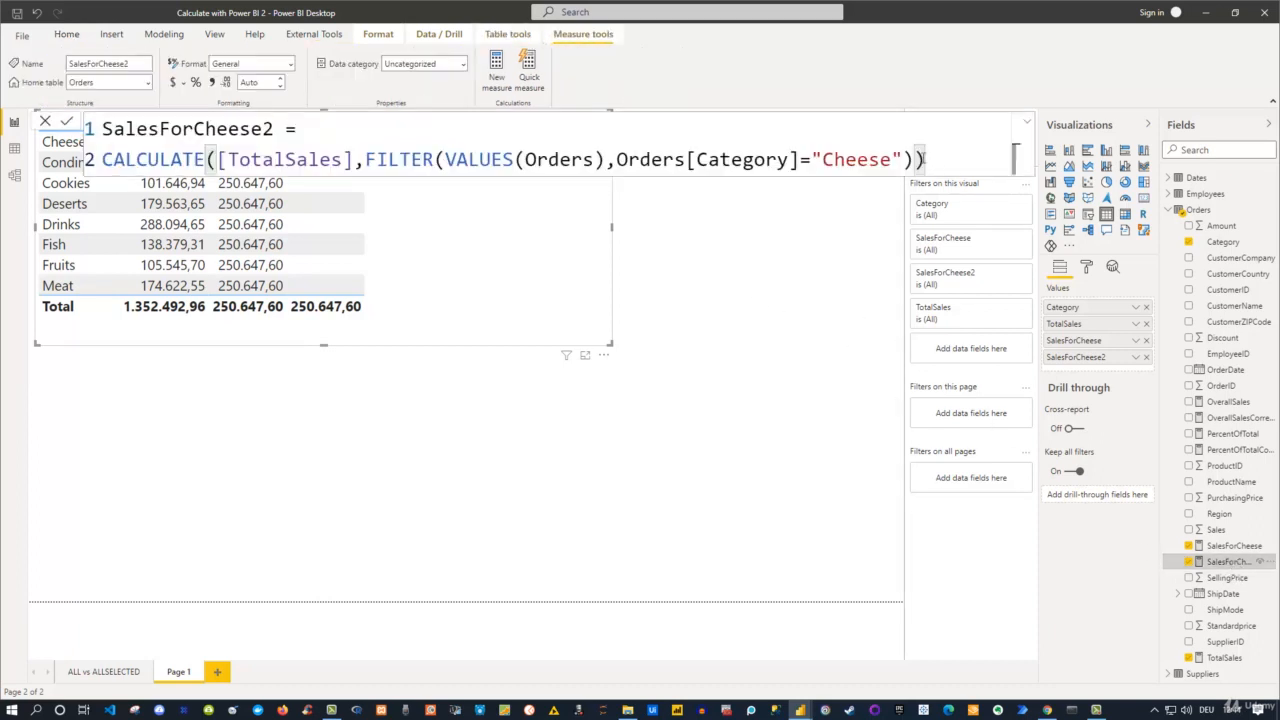
left_click_drag(924, 160, 88, 130)
key("ctrl+c")
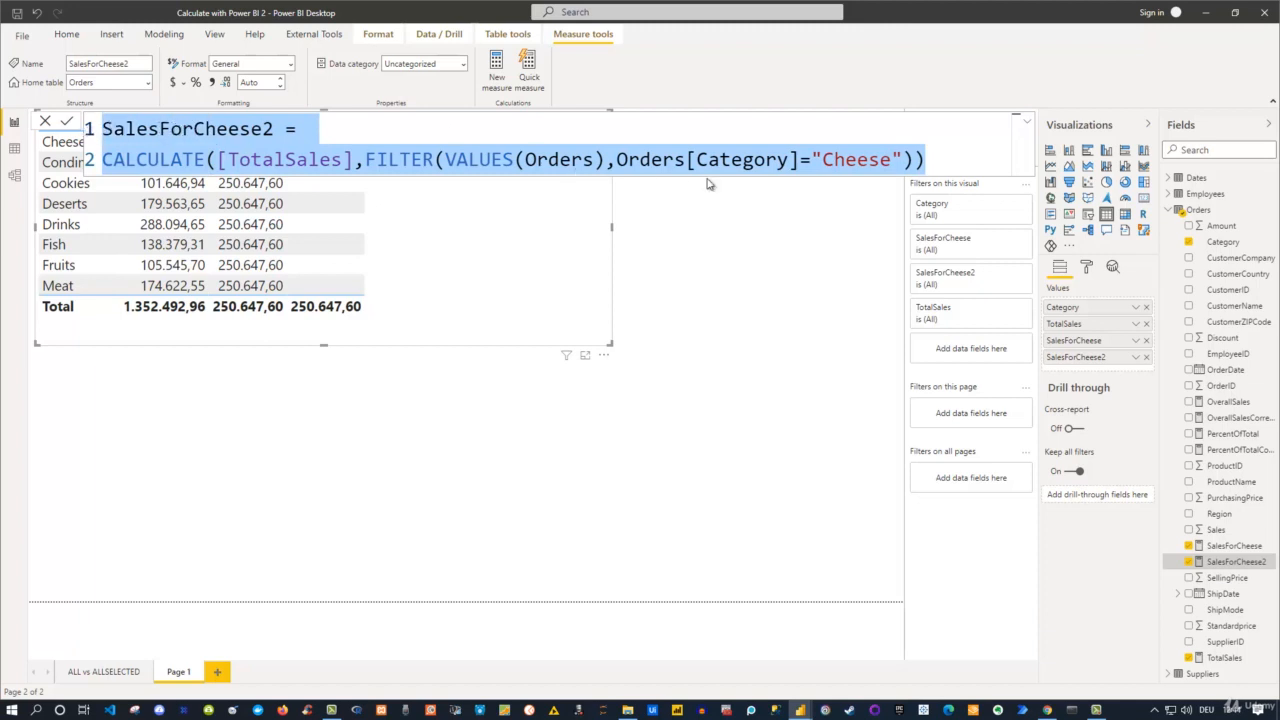
right_click(1207, 215)
left_click(1157, 228)
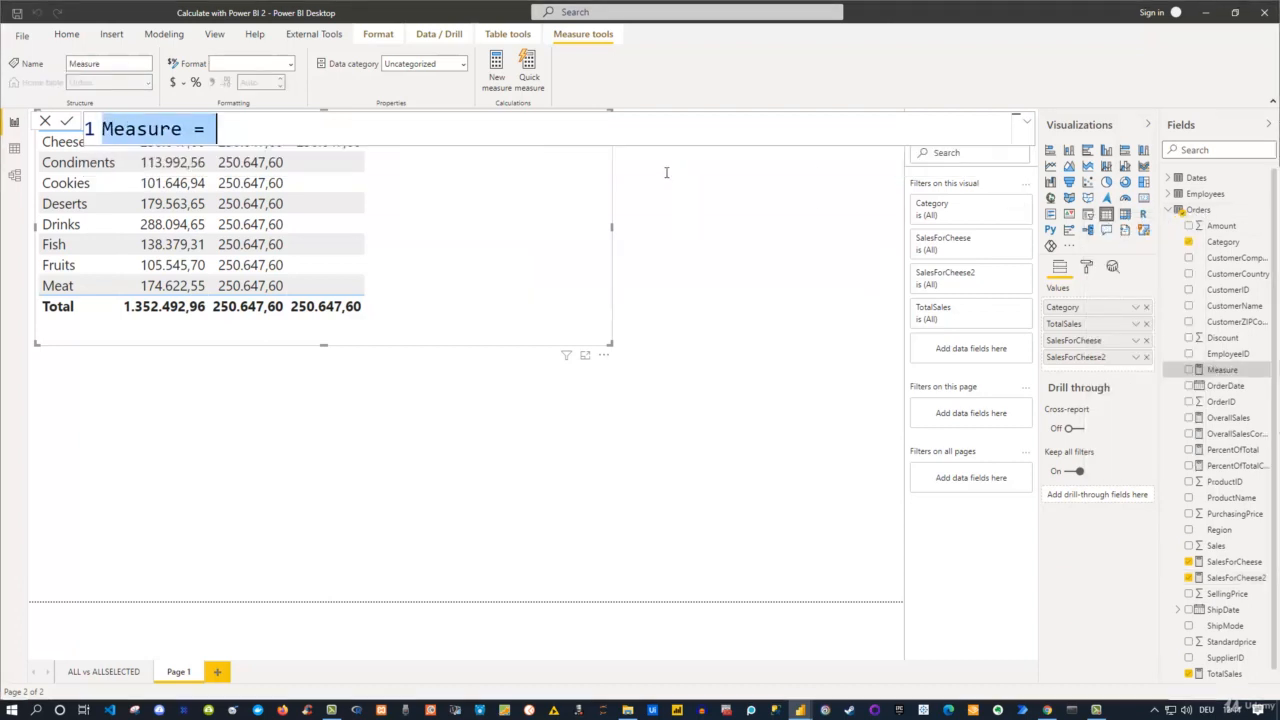
key("ctrl+v")
left_click_drag(265, 128, 276, 128)
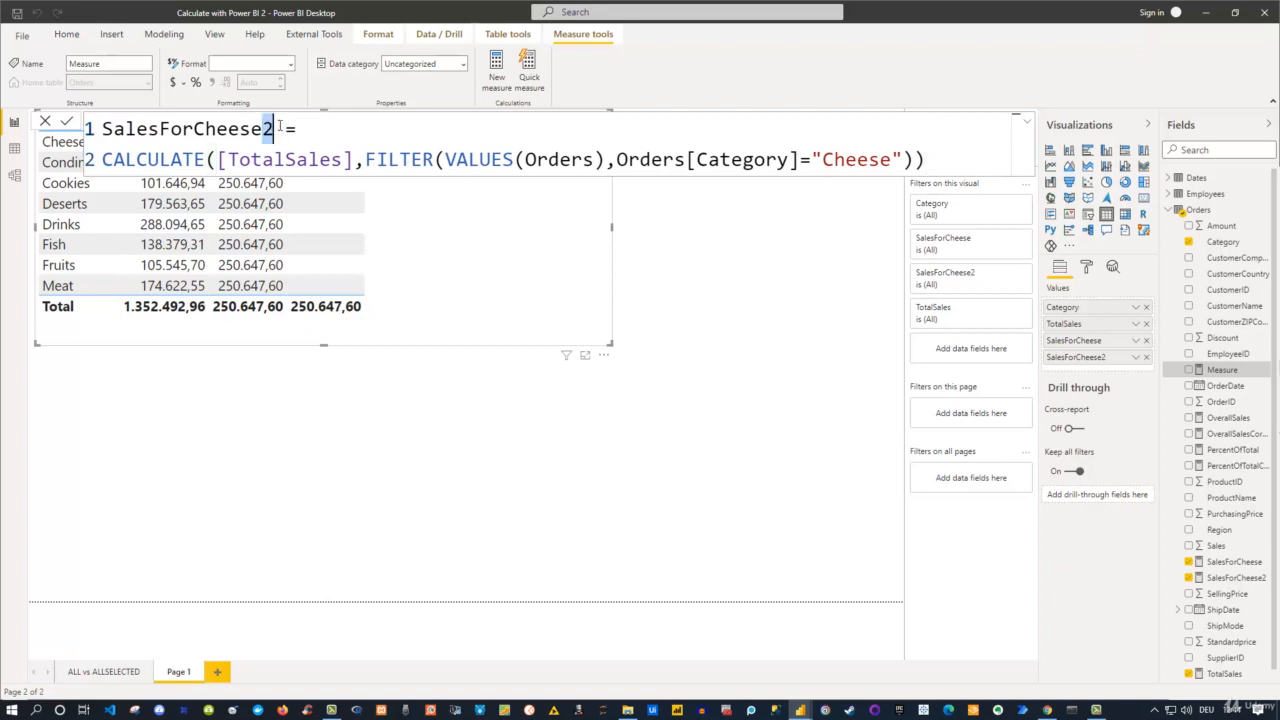
type("3")
Replace the entire FILTER argument in the SalesForCheese3 formula with the KEEPFILTERS function.
left_click(367, 159)
left_click_drag(367, 159, 912, 160)
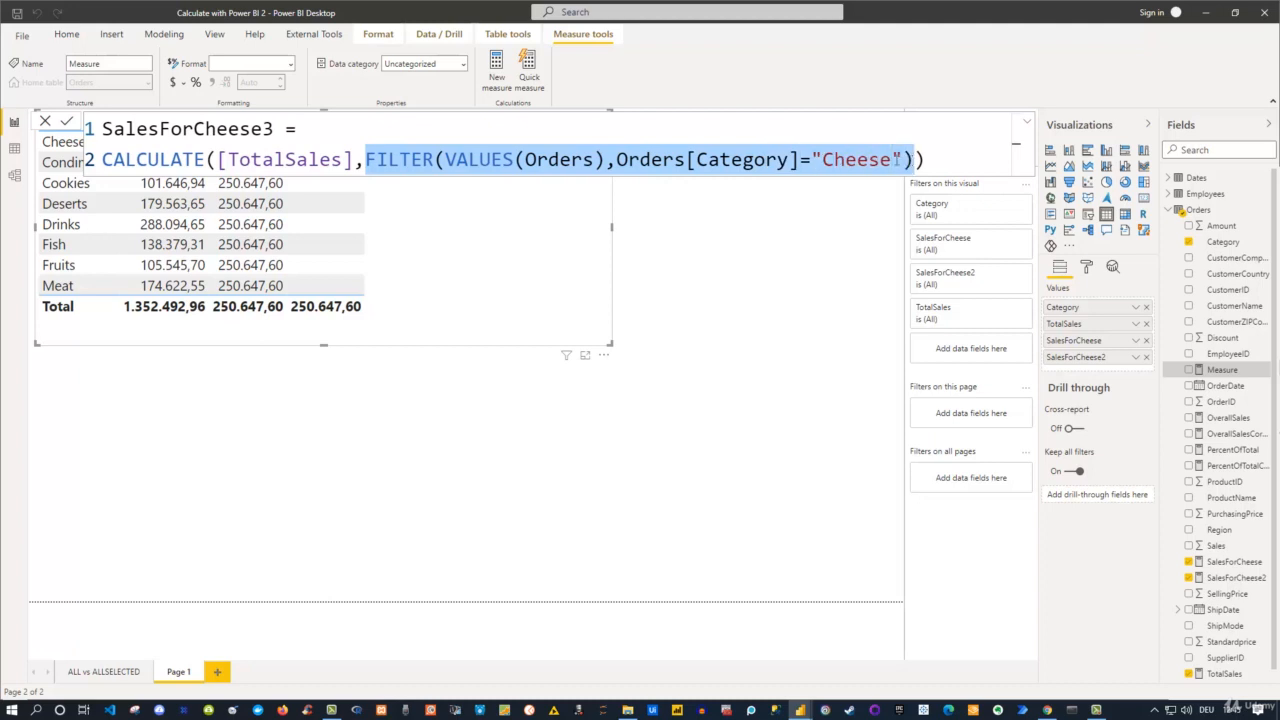
key("Delete")
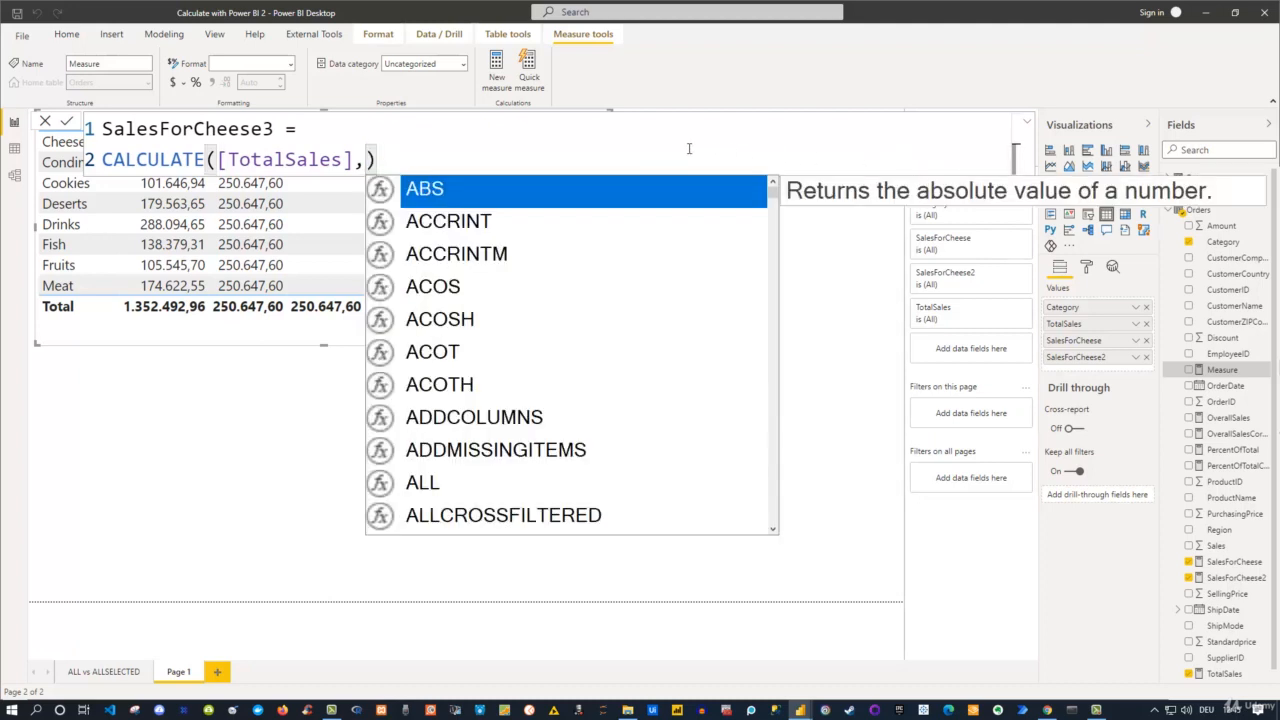
type("K")
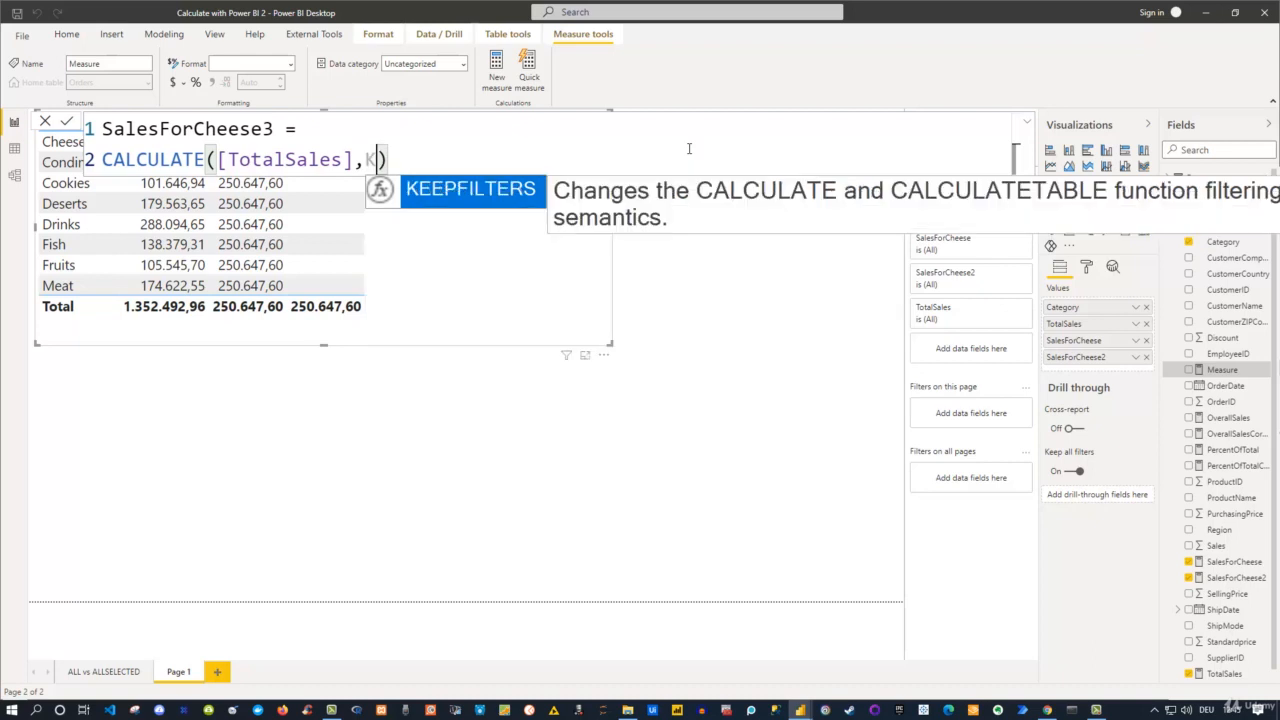
type("ee")
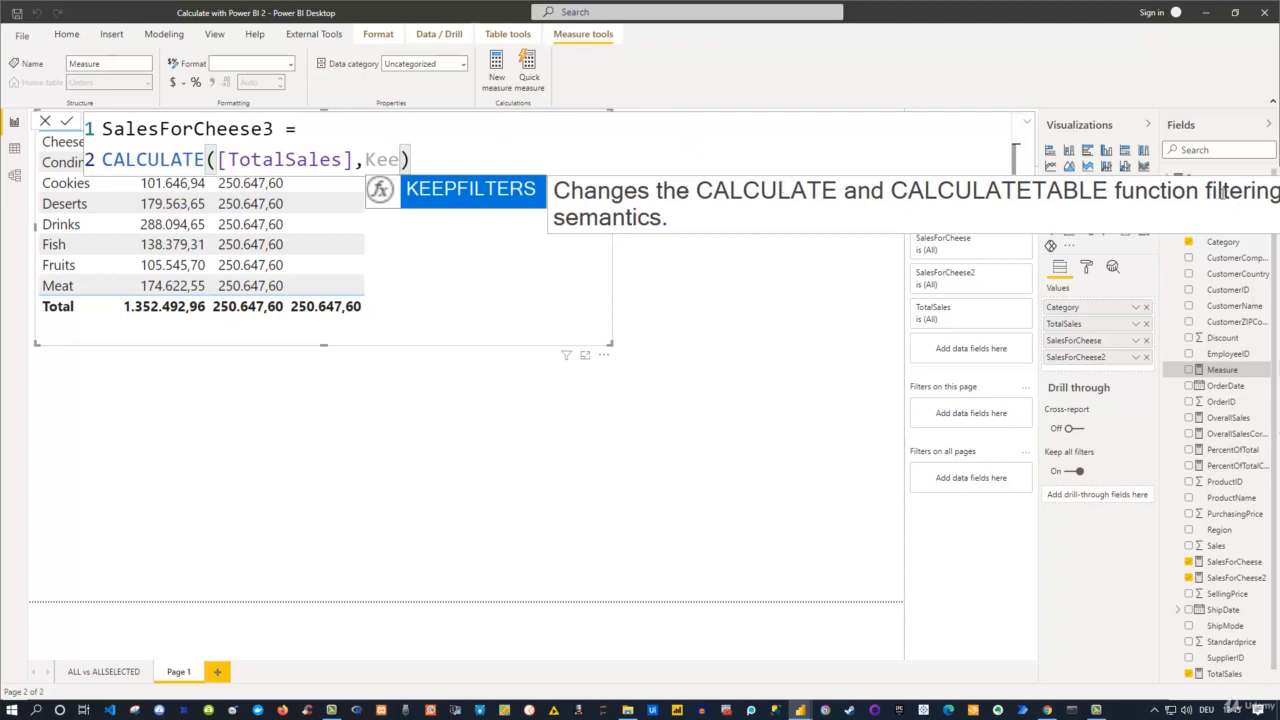
key("Tab")
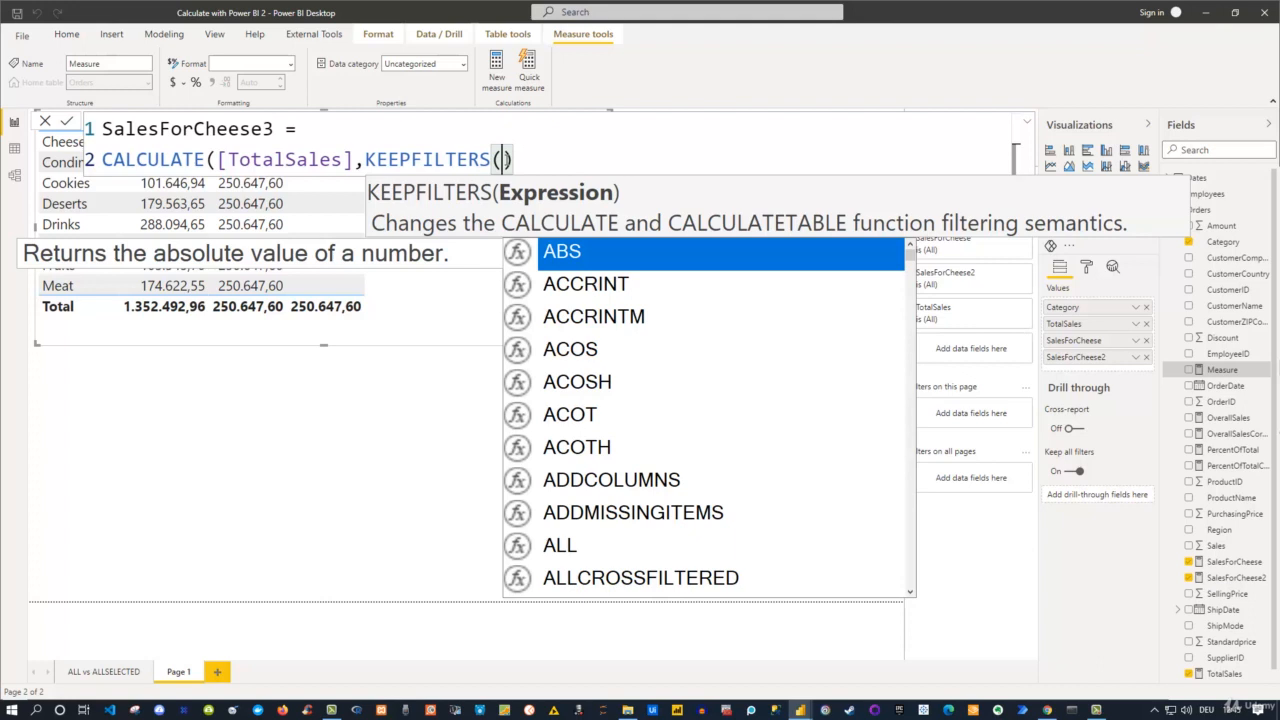
Enter the condition Orders[Category]="Cheese" as the expression inside KEEPFILTERS.
type("Ord")
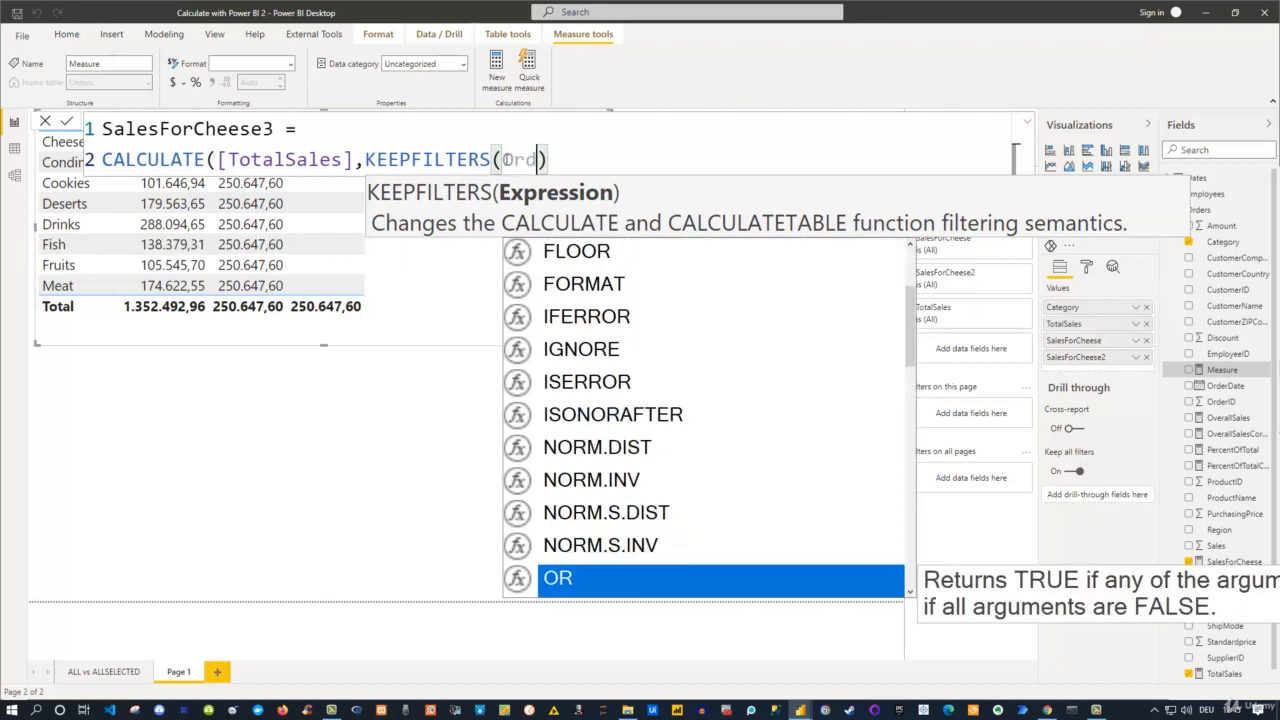
key("Down")
key("Down")
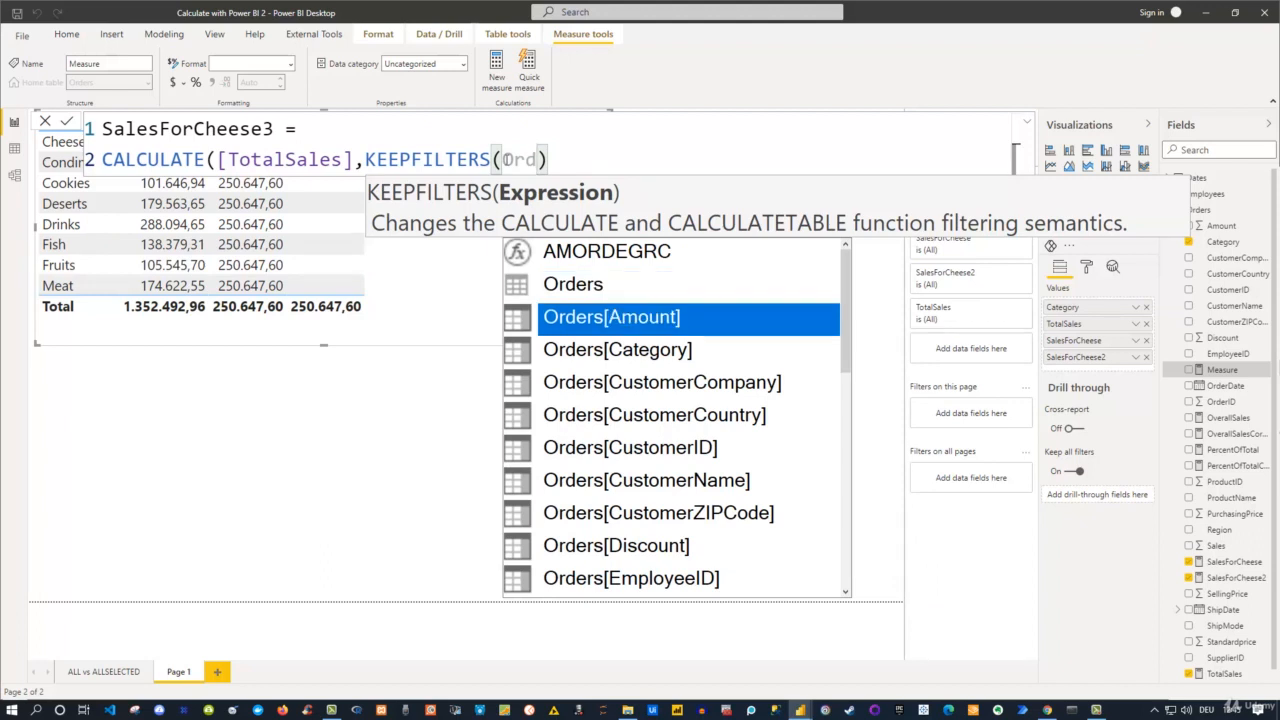
key("Tab")
type("=")
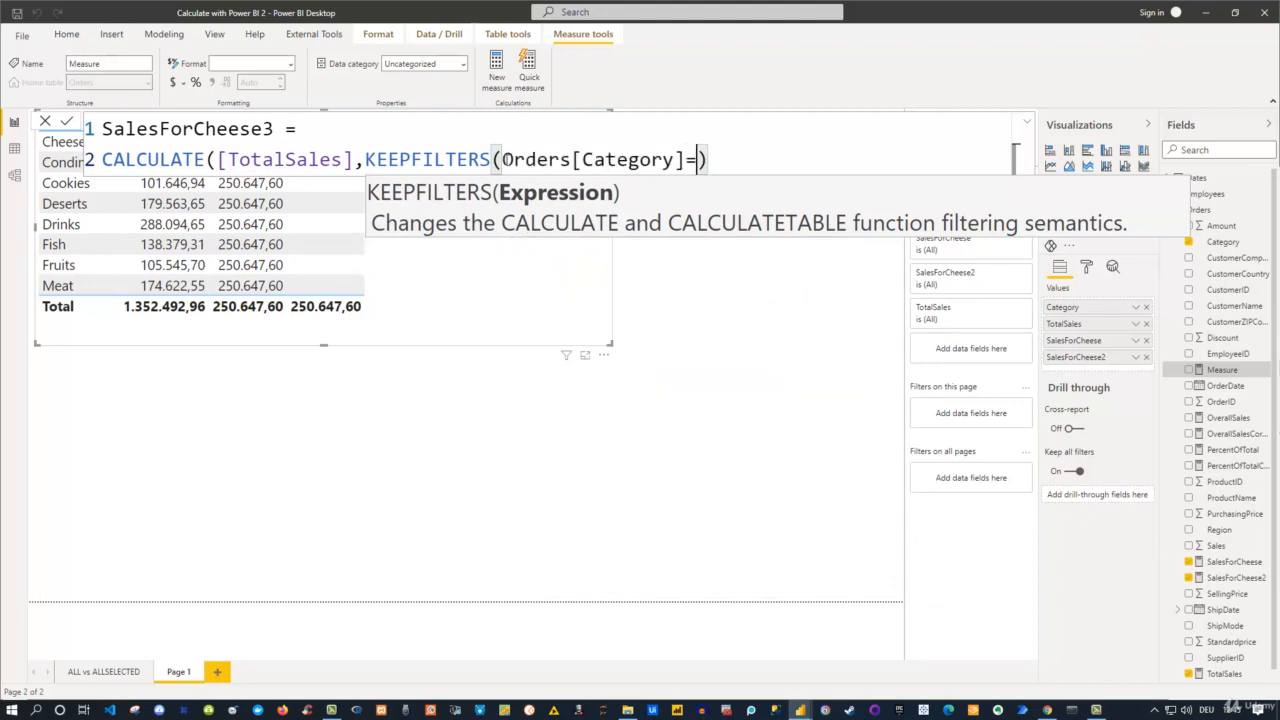
type("\"Che")
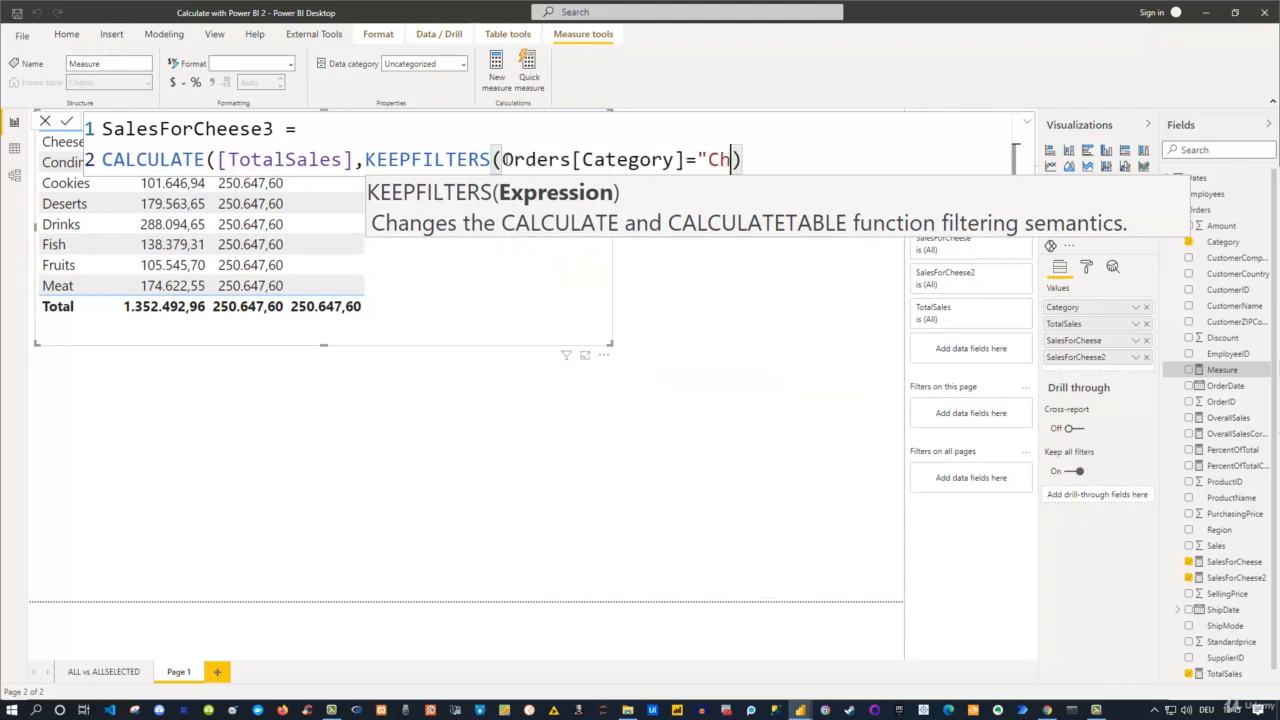
type("ese\"")
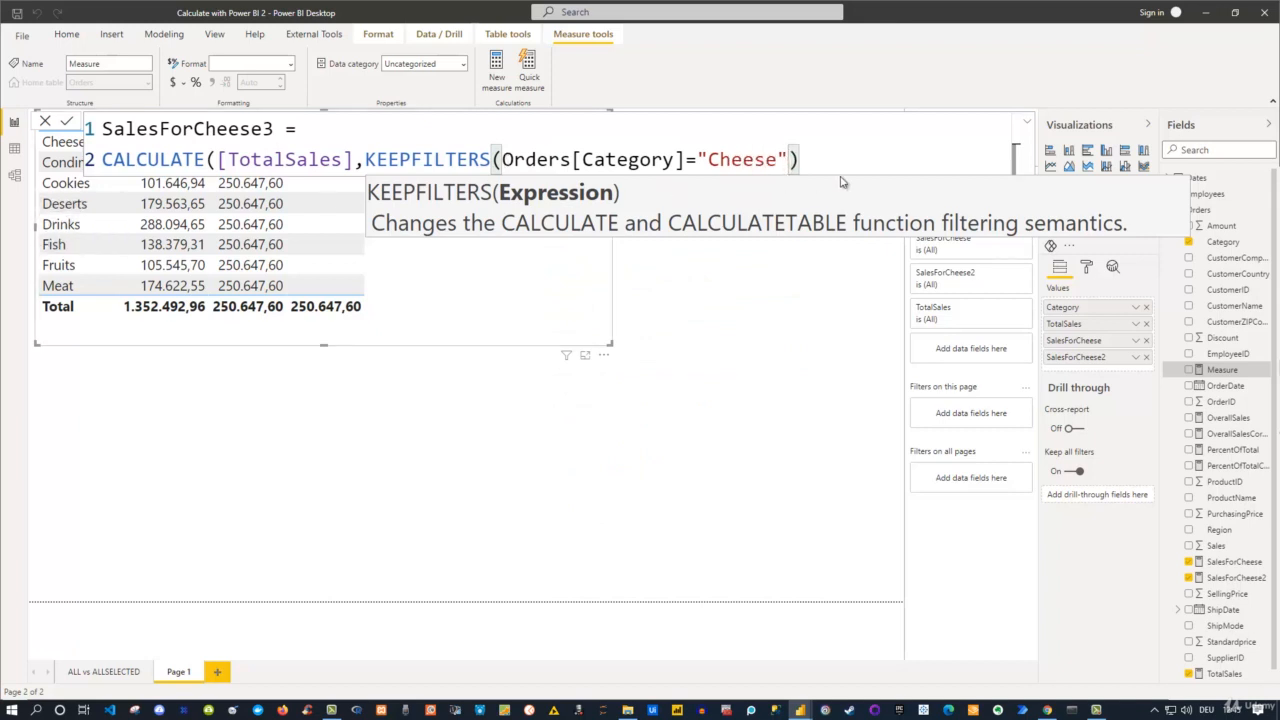
type(")")
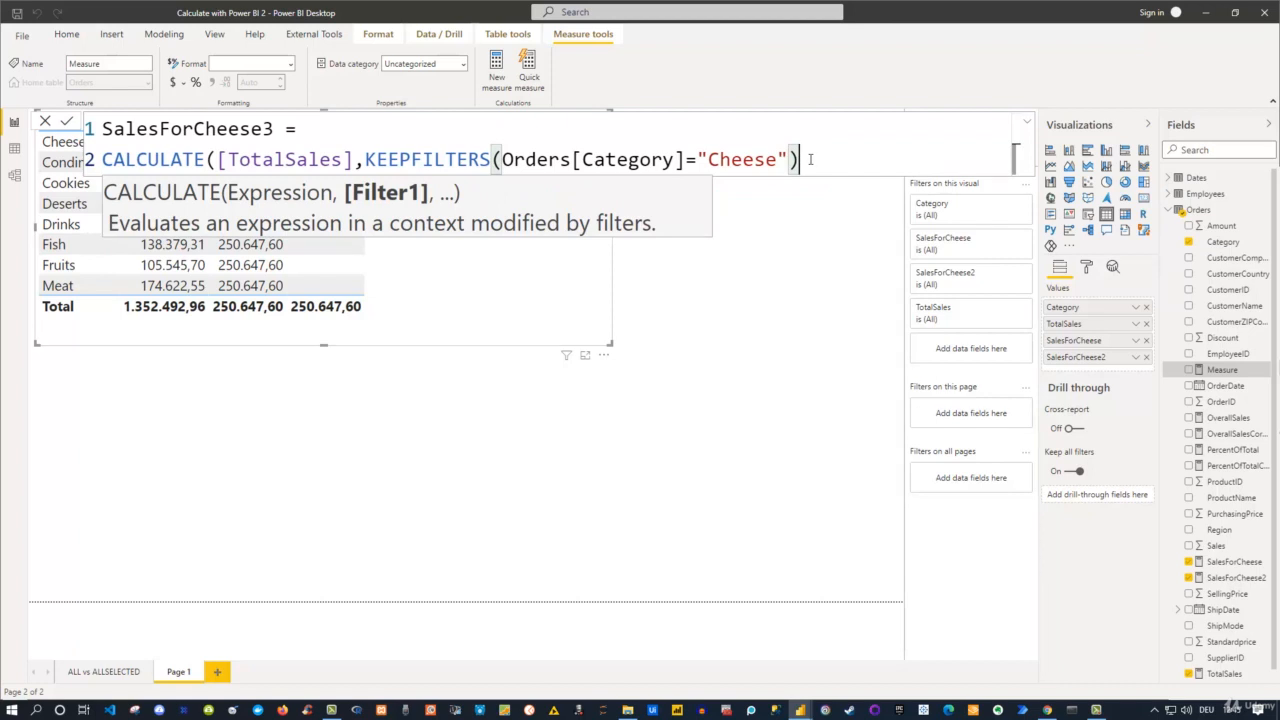
type(")")
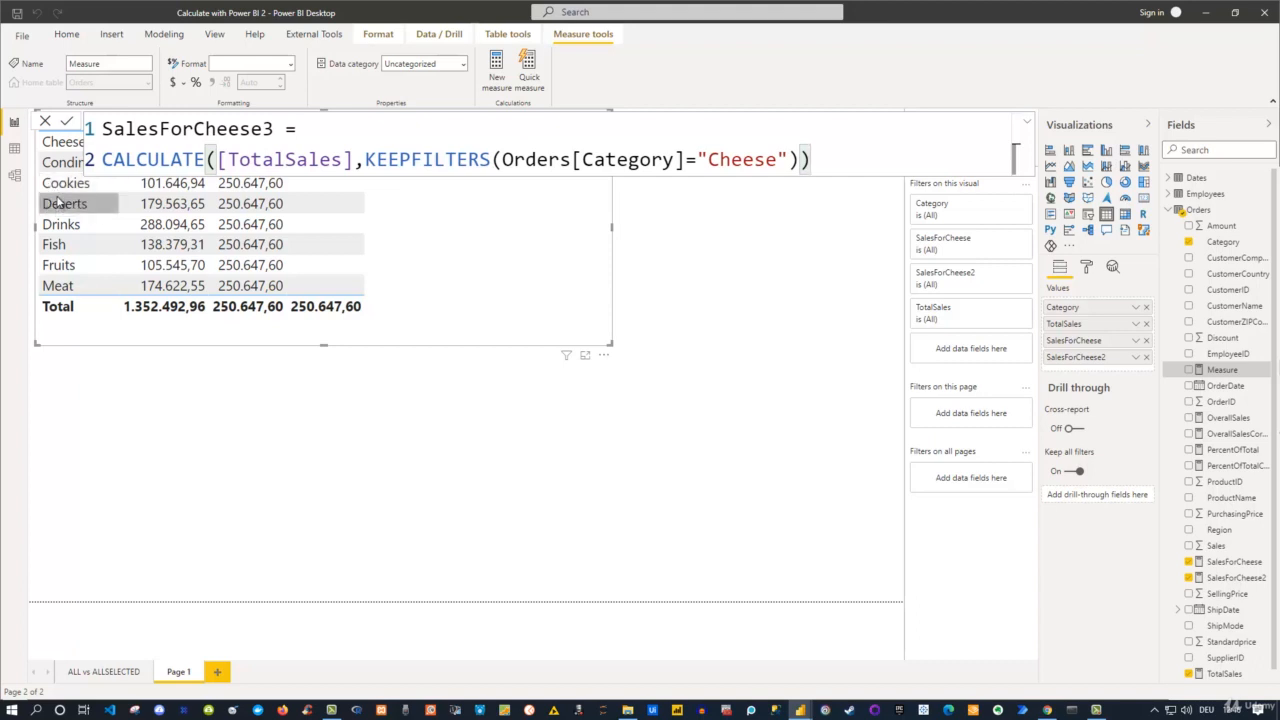
Close the KEEPFILTERS and CALCULATE functions in the SalesForCheese3 formula and save the measure.
left_click_drag(508, 160, 782, 162)
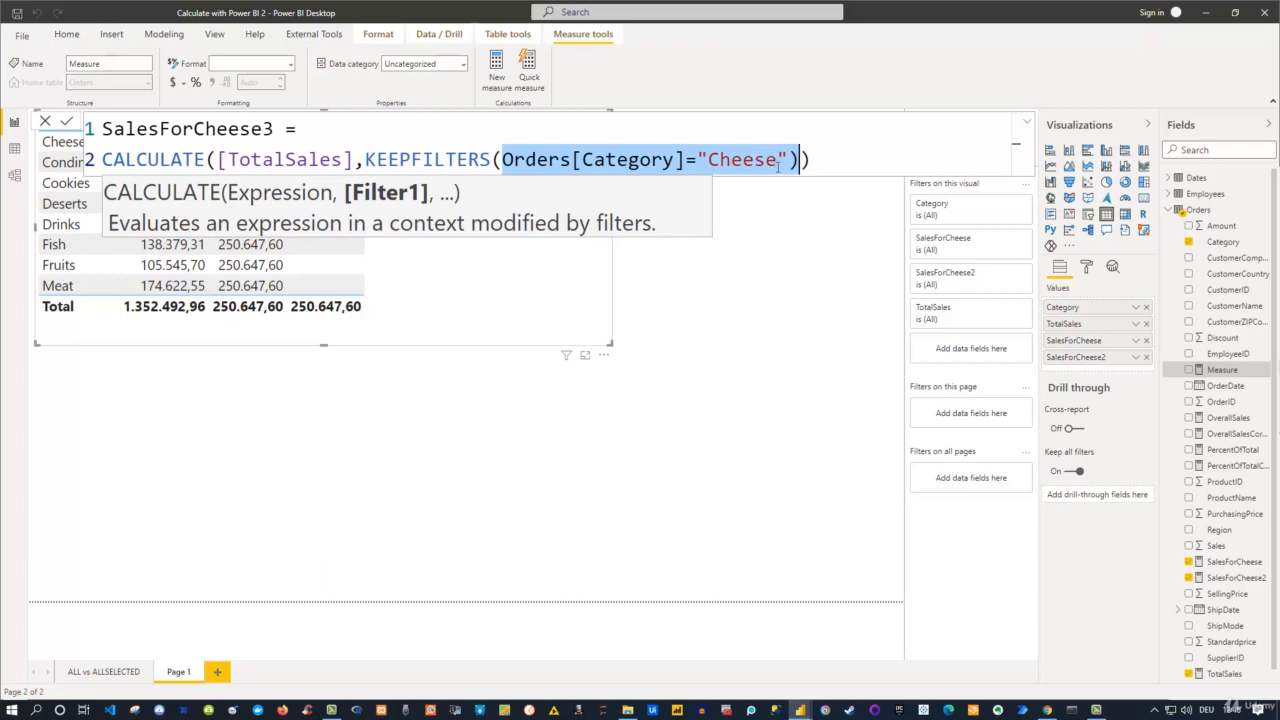
left_click(825, 163)
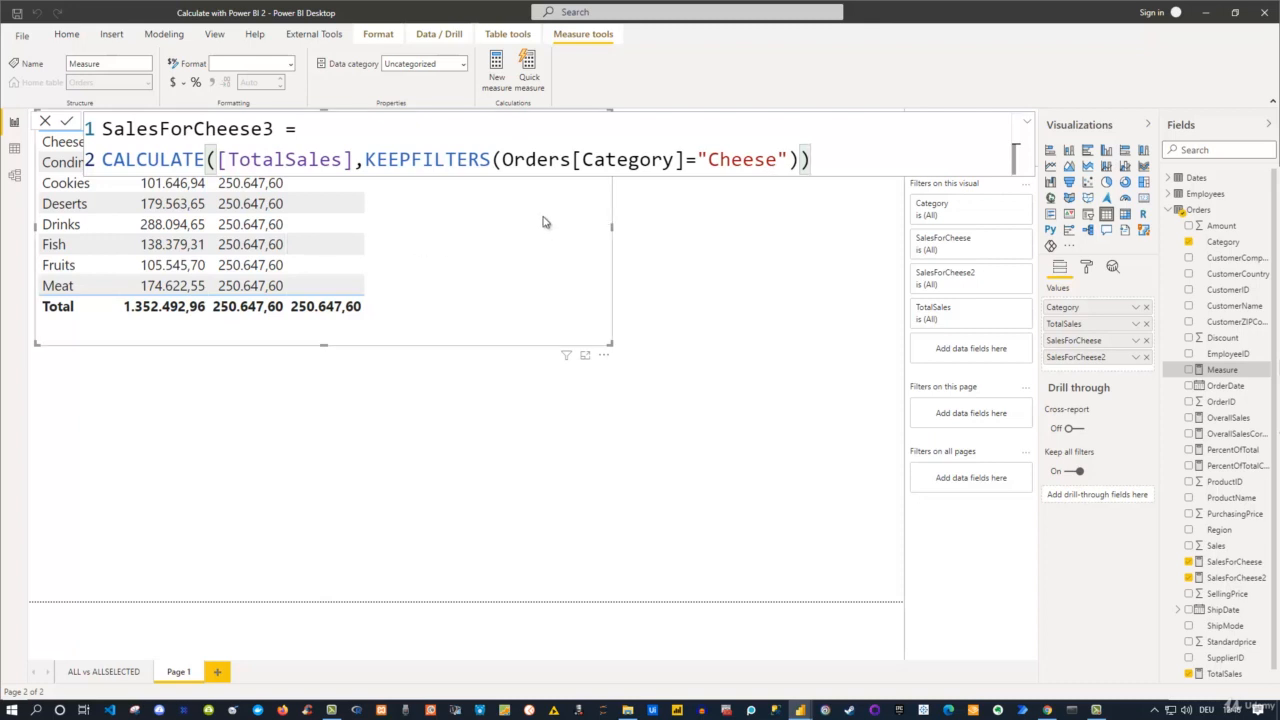
key("Return")
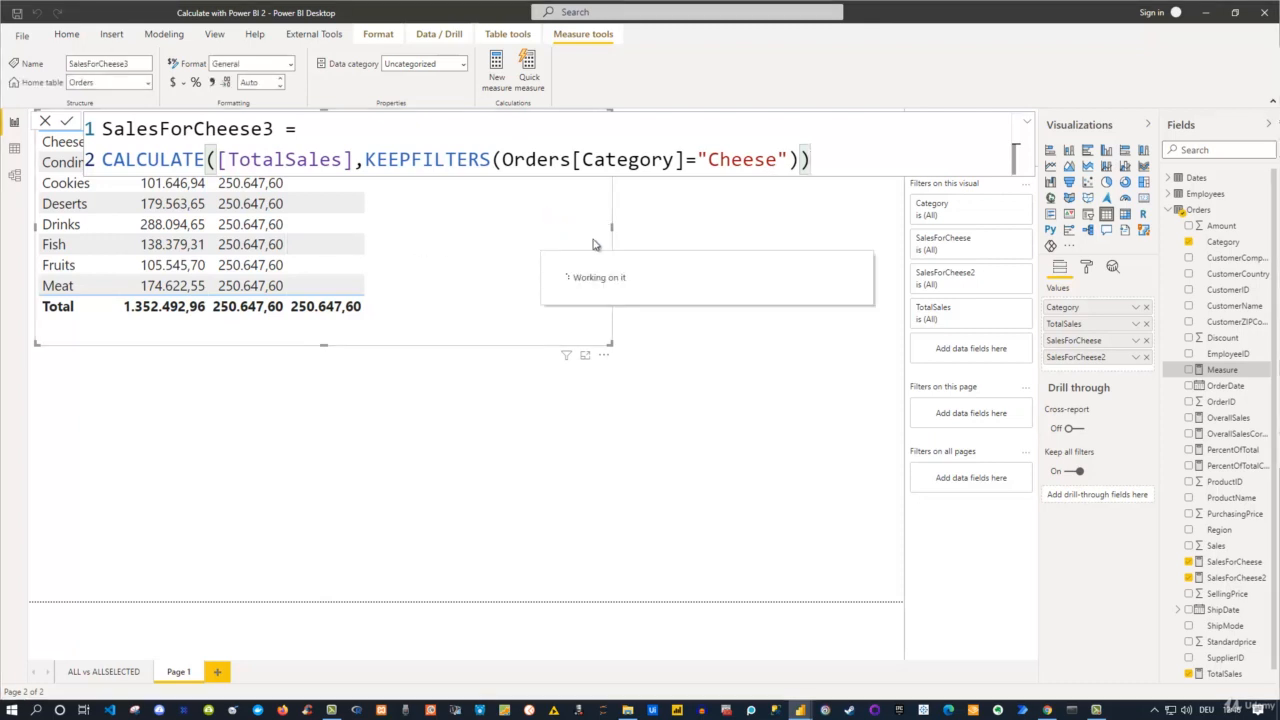
Add the SalesForCheese3 measure to the category sales table beside SalesForCheese2.
left_click(630, 290)
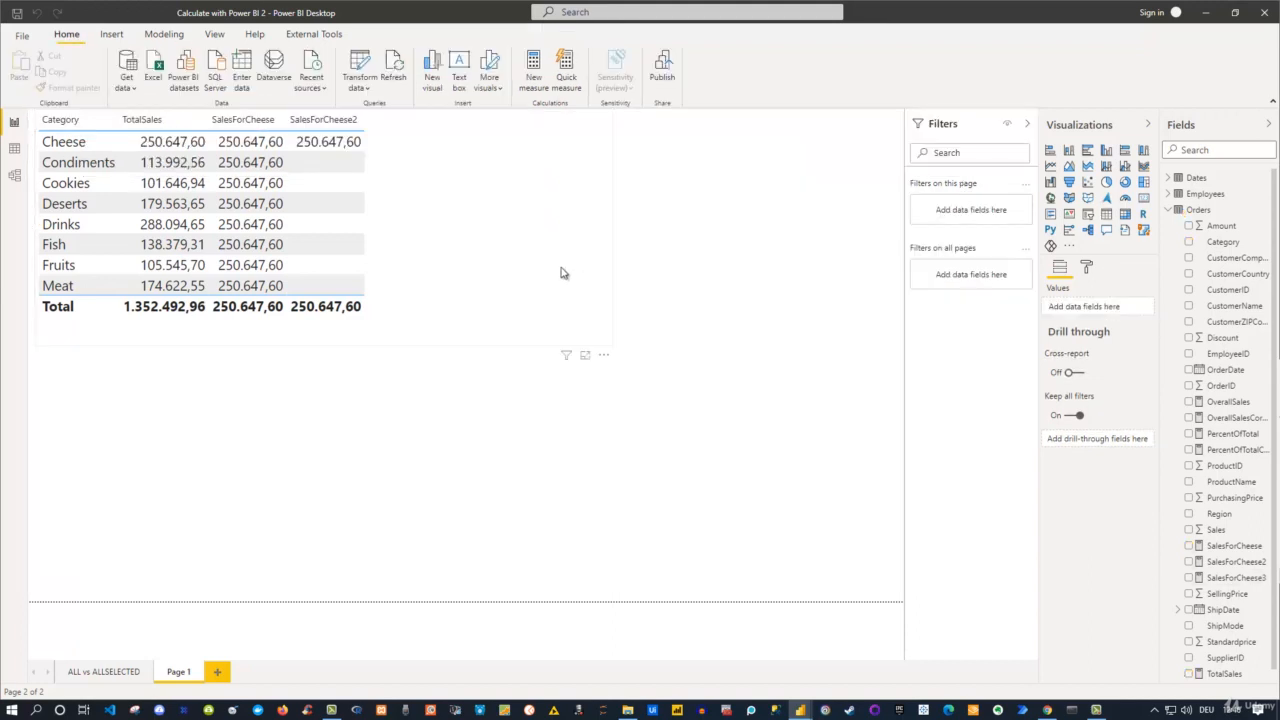
left_click(560, 271)
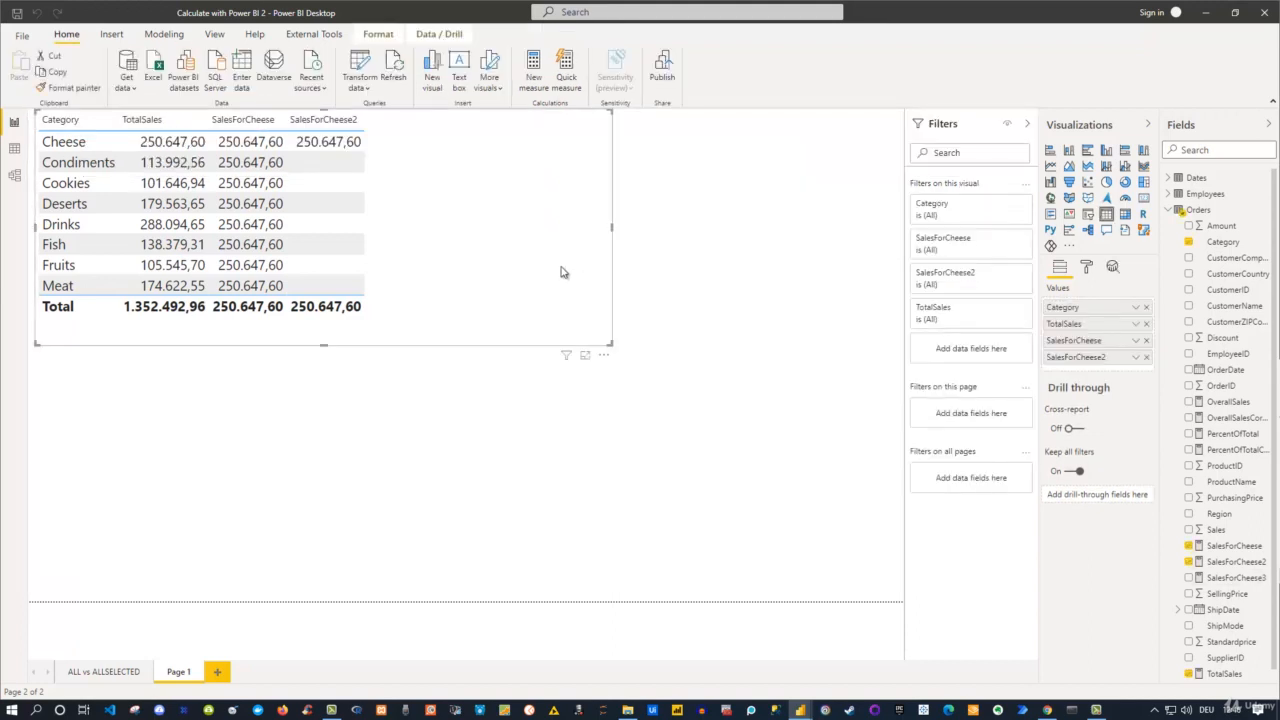
left_click(1189, 578)
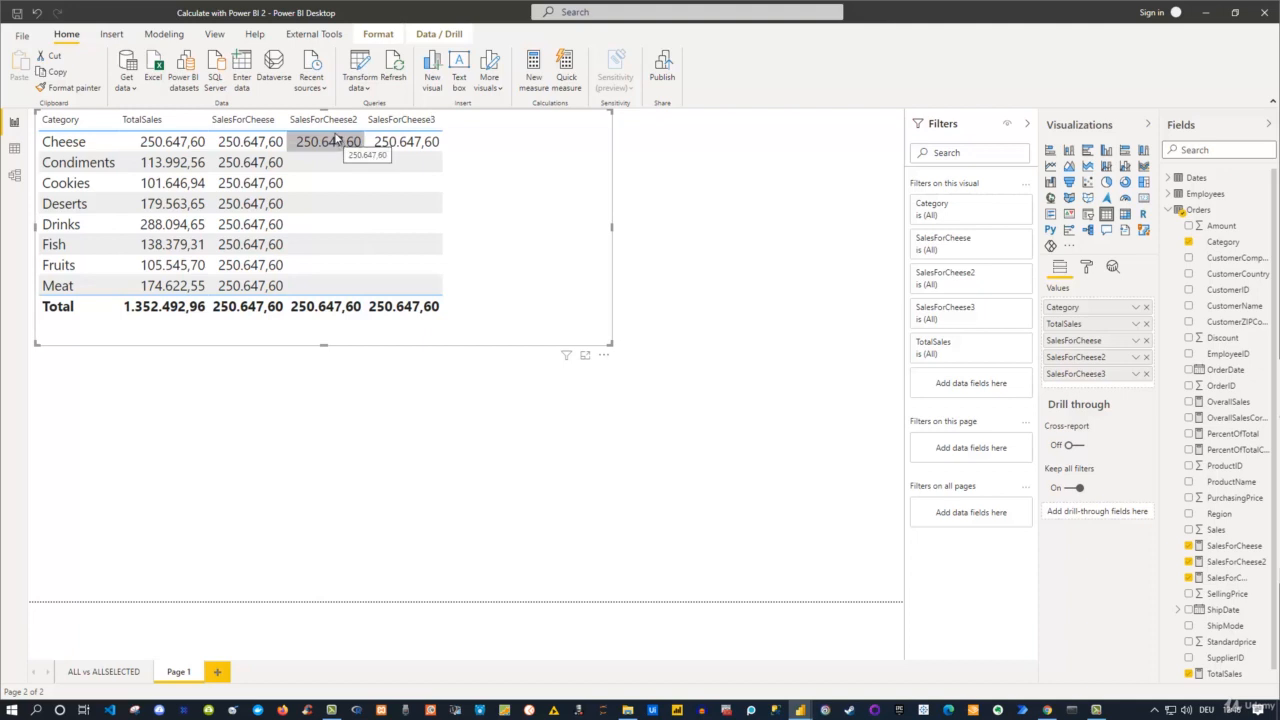
Review the KEEPFILTERS condition in the SalesForCheese3 formula against the category table, and leave the formula without changing it.
left_click(1226, 577)
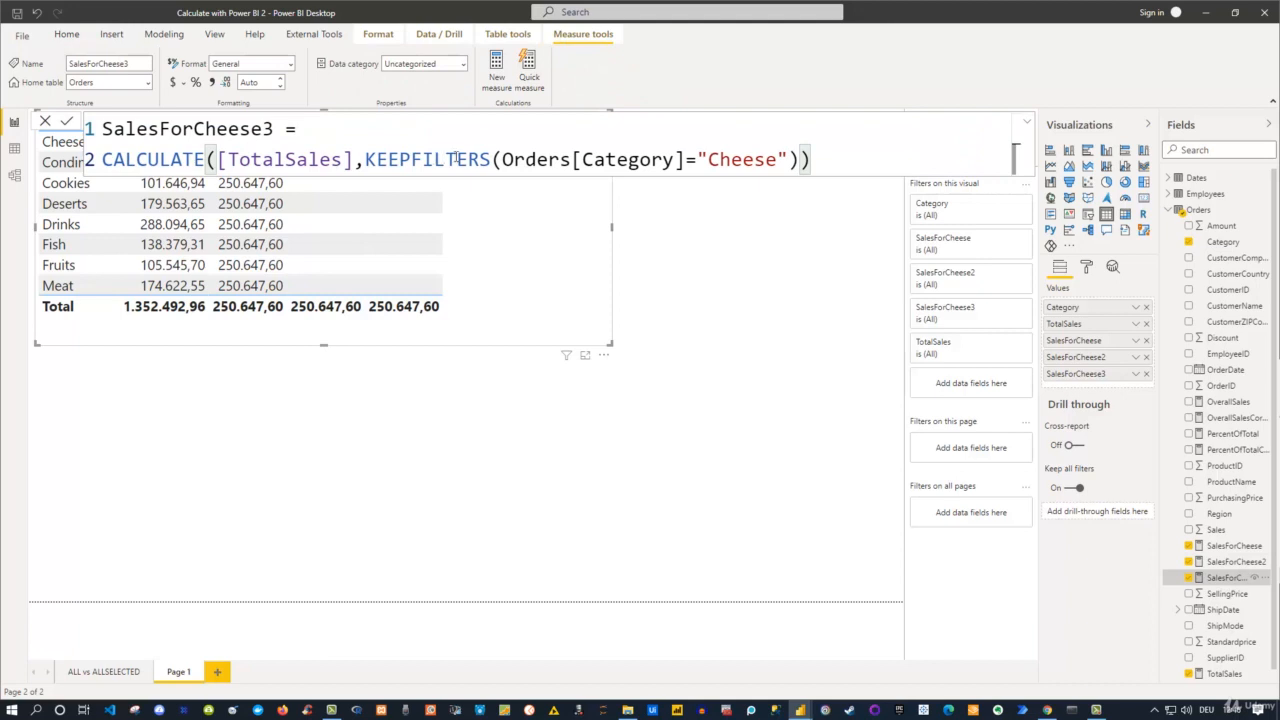
left_click_drag(502, 160, 803, 160)
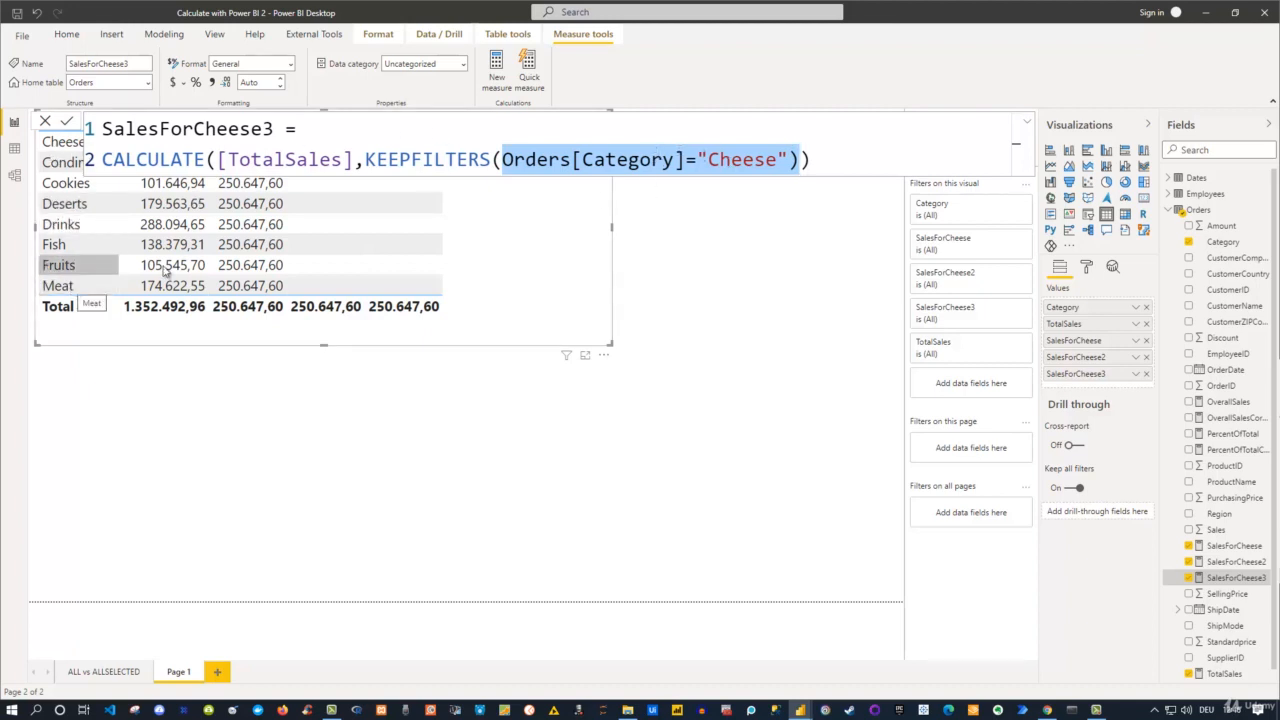
left_click(724, 256)
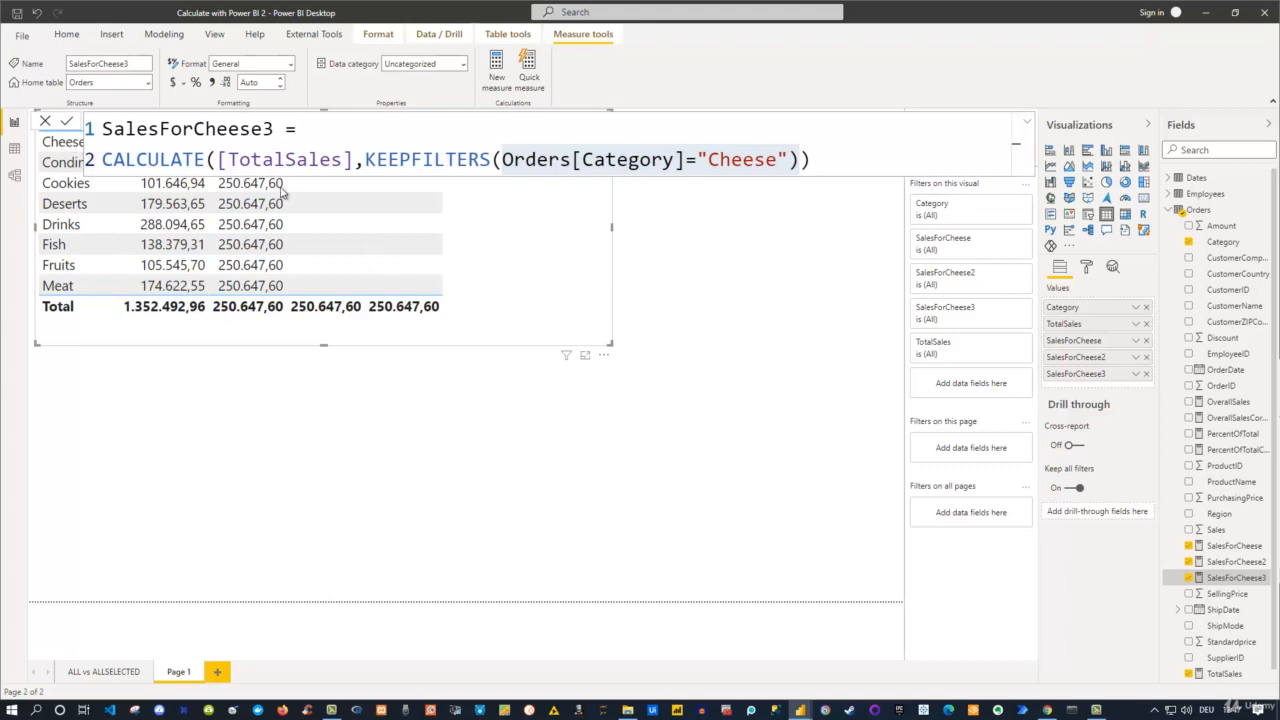
left_click(670, 272)
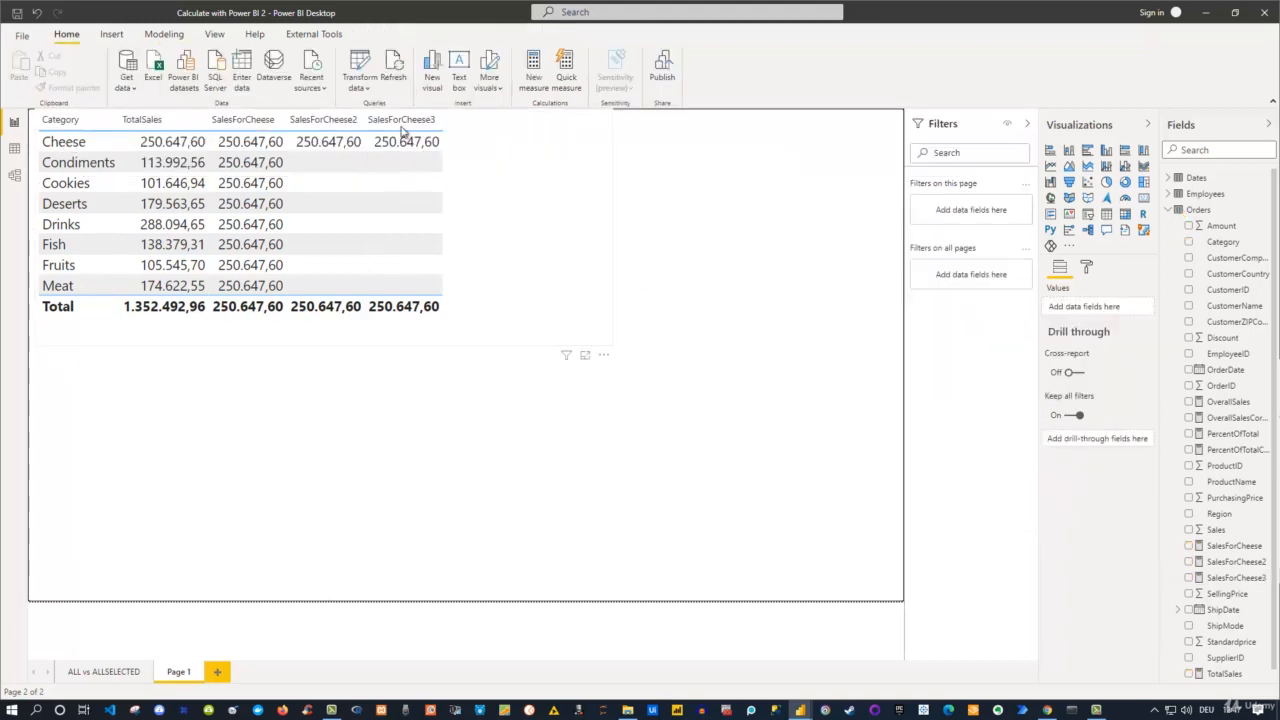